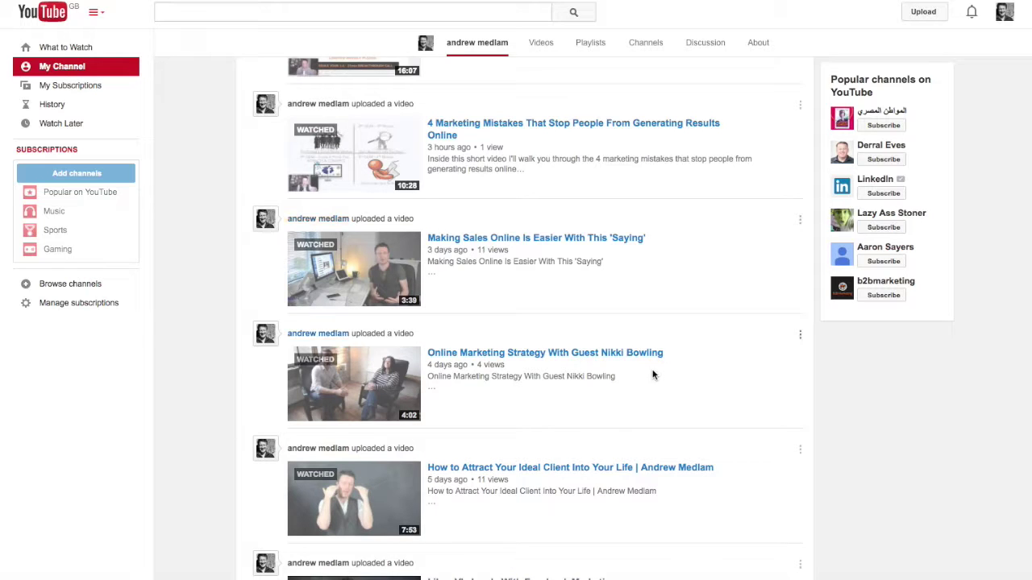
Step: Open the Online Marketing Strategy video and pause it at 0:01
left_click(619, 354)
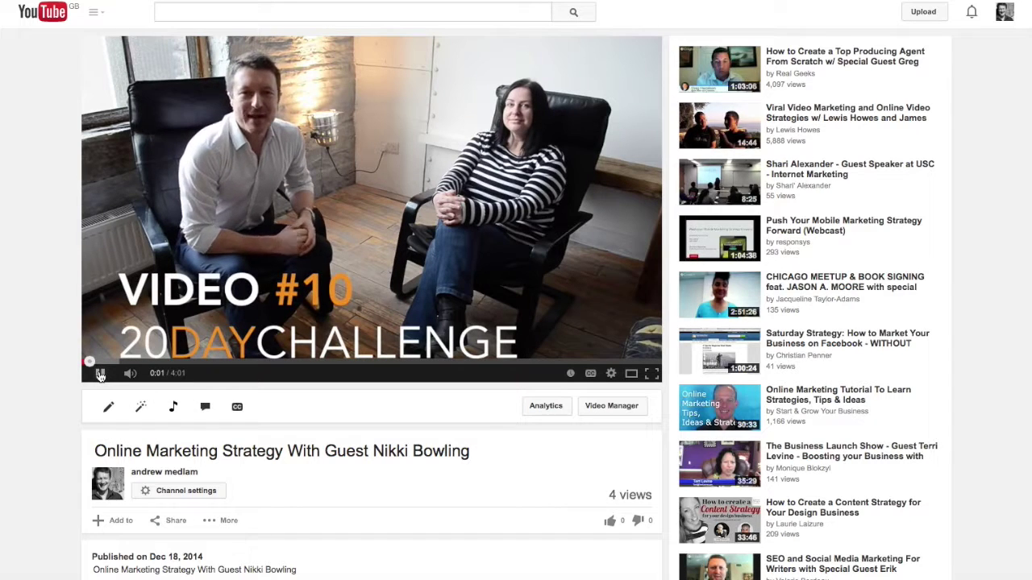
left_click(100, 371)
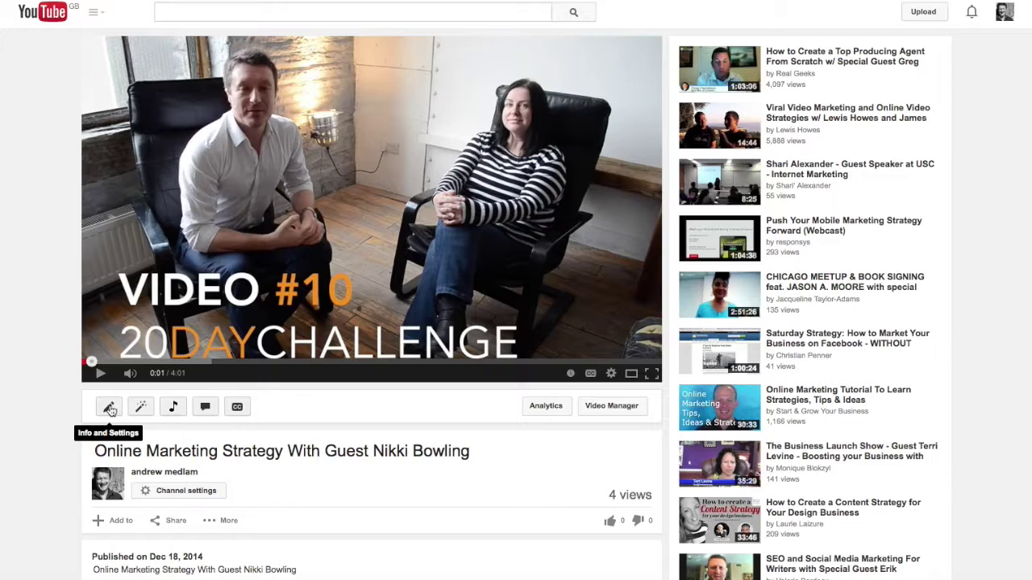
Step: In the annotations editor, scrub forward to 0:10 and pause playback at 0:14
left_click(204, 408)
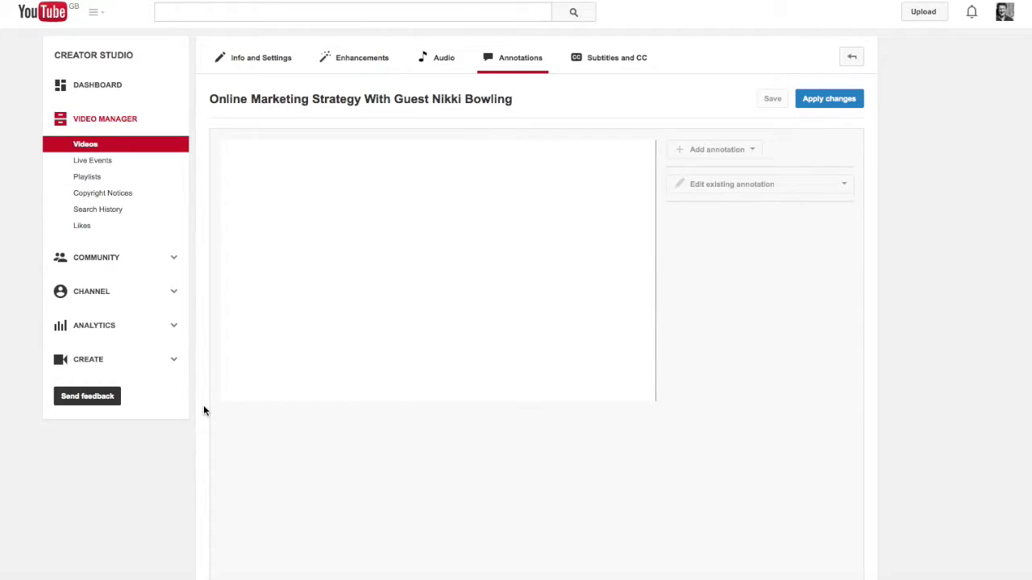
left_click(240, 394)
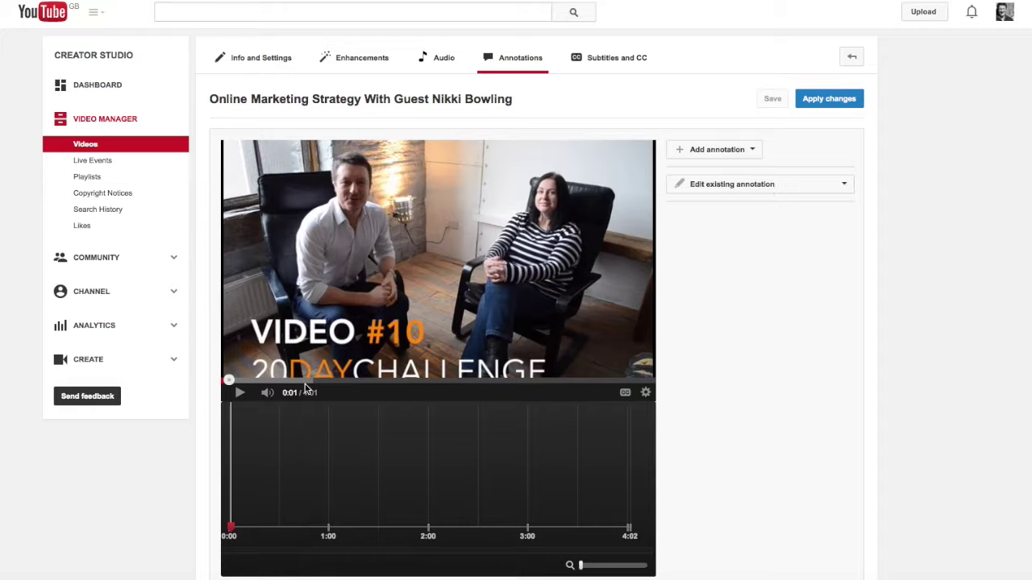
left_click_drag(233, 387, 245, 387)
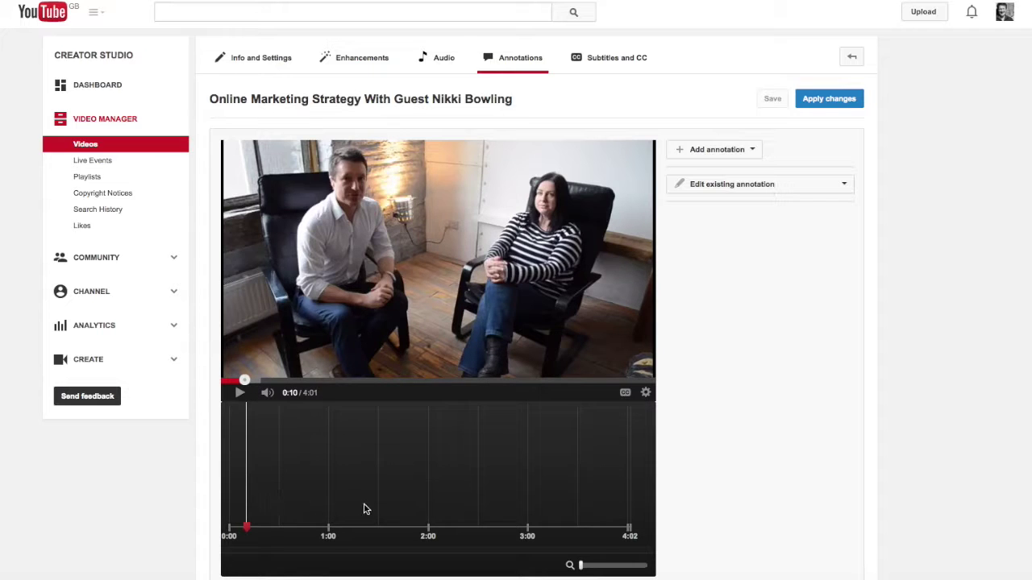
left_click(239, 395)
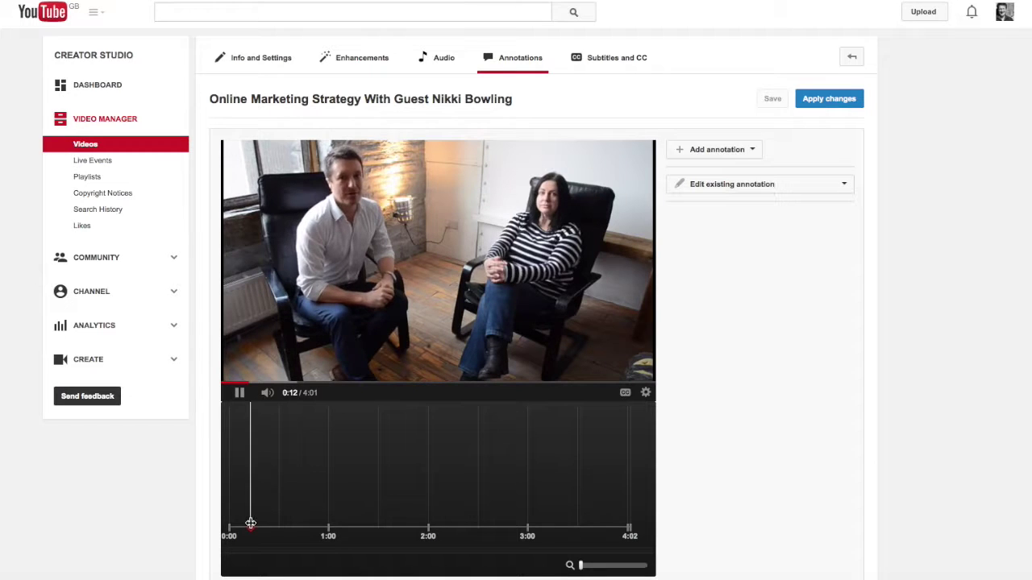
left_click(238, 395)
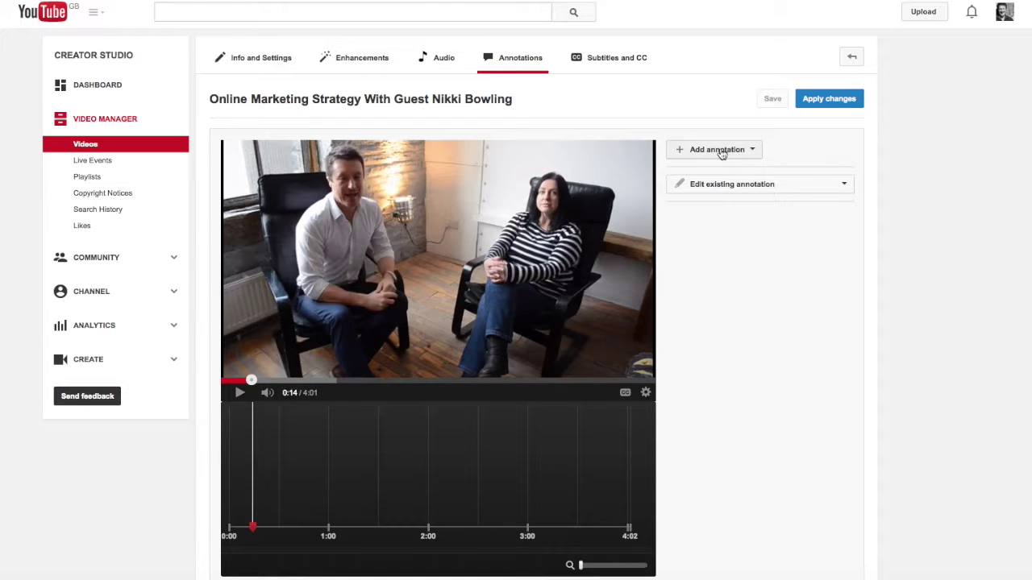
Step: Add a Note annotation running from 0:14.2 to 0:26.3
left_click(749, 153)
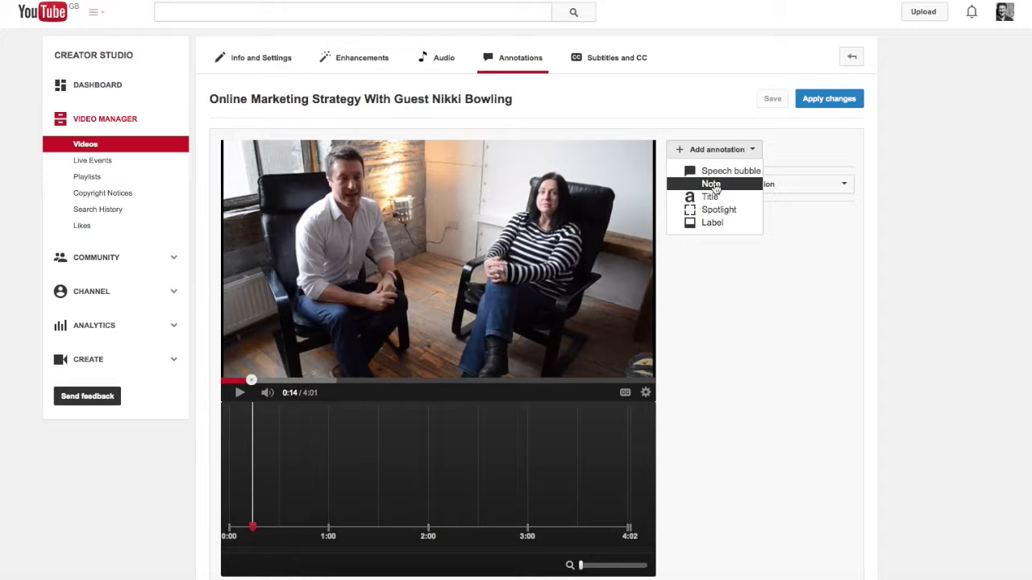
left_click(713, 185)
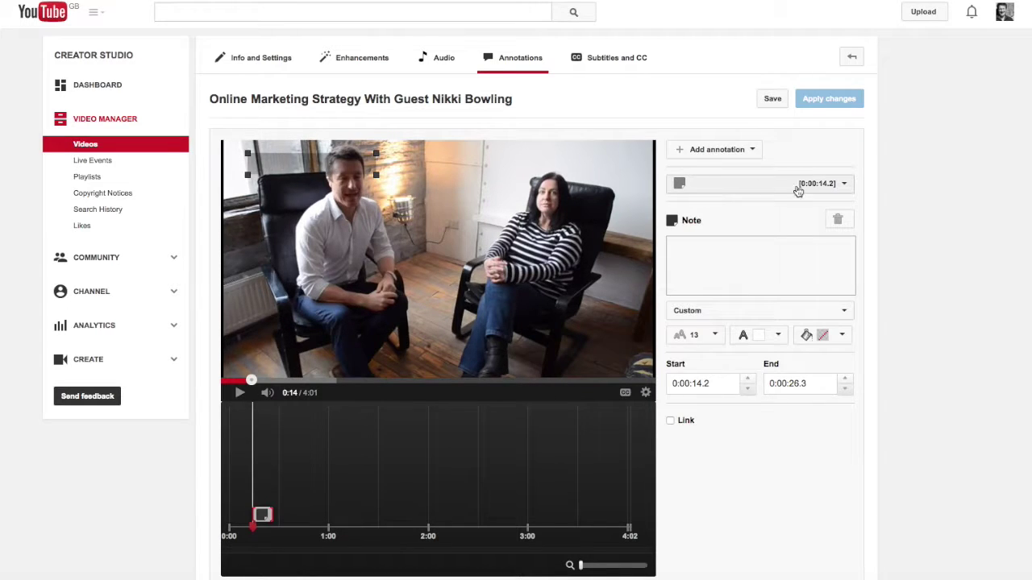
Step: Enter 'Subscribe Now' as the note text and make it black
left_click(730, 254)
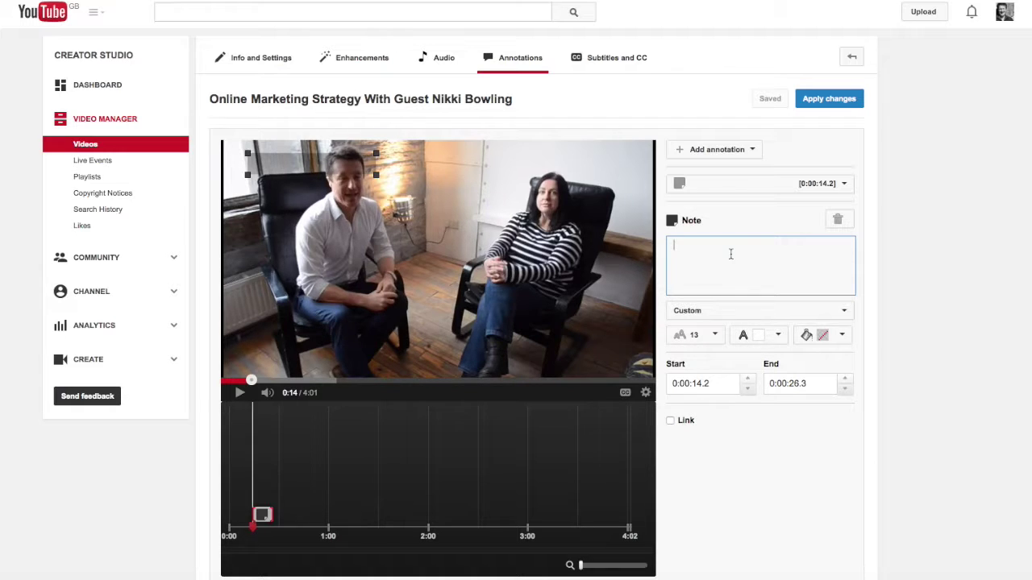
type("S")
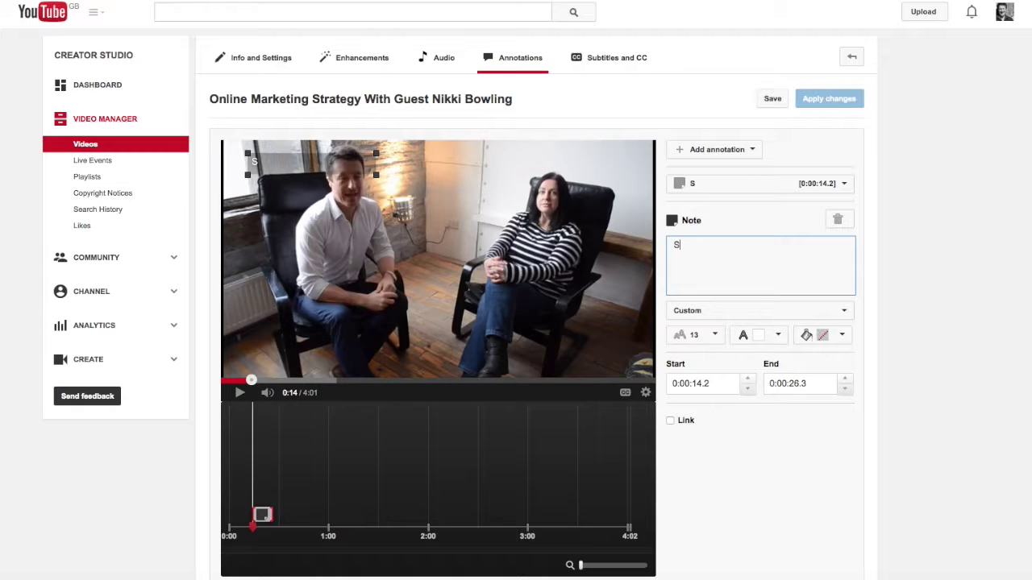
type("ubscribe Now")
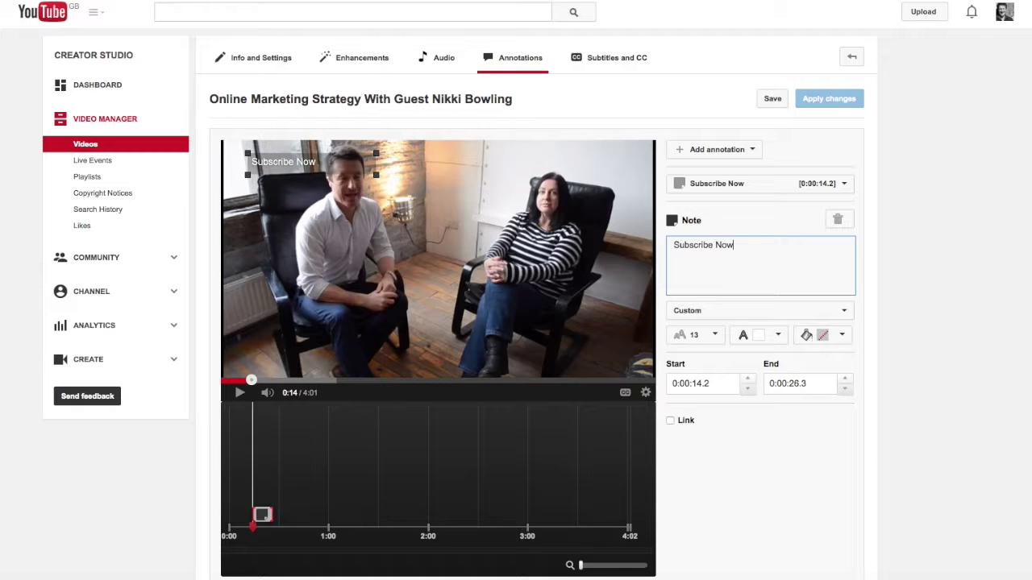
left_click(778, 339)
left_click(761, 356)
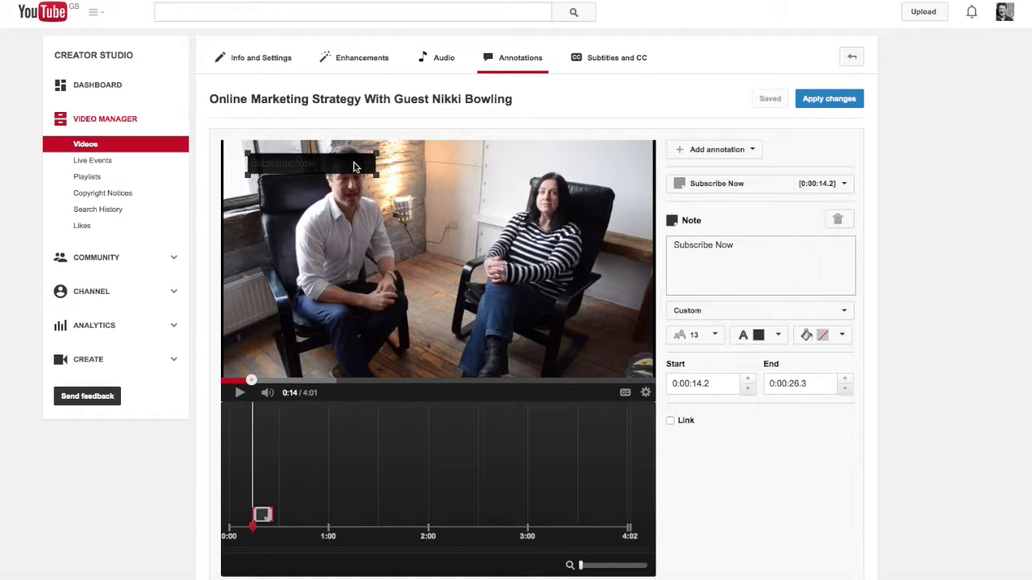
Step: Drag the Subscribe Now note to the top centre of the video
left_click_drag(353, 167, 483, 174)
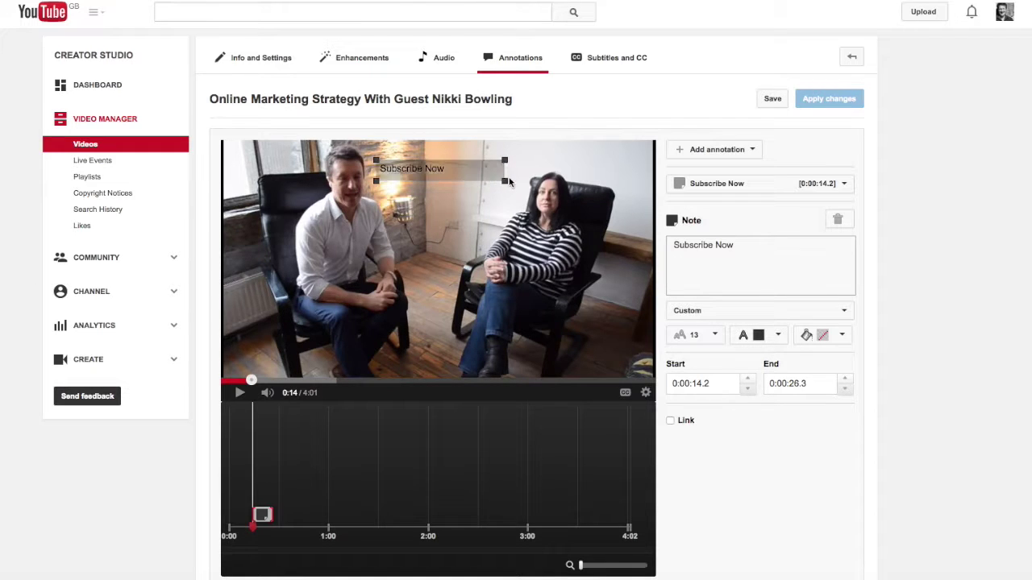
mouse_move(495, 177)
left_mouse_down()
mouse_move(445, 219)
mouse_move(359, 326)
mouse_move(359, 359)
mouse_move(484, 218)
mouse_move(495, 170)
left_mouse_up()
left_click(503, 172)
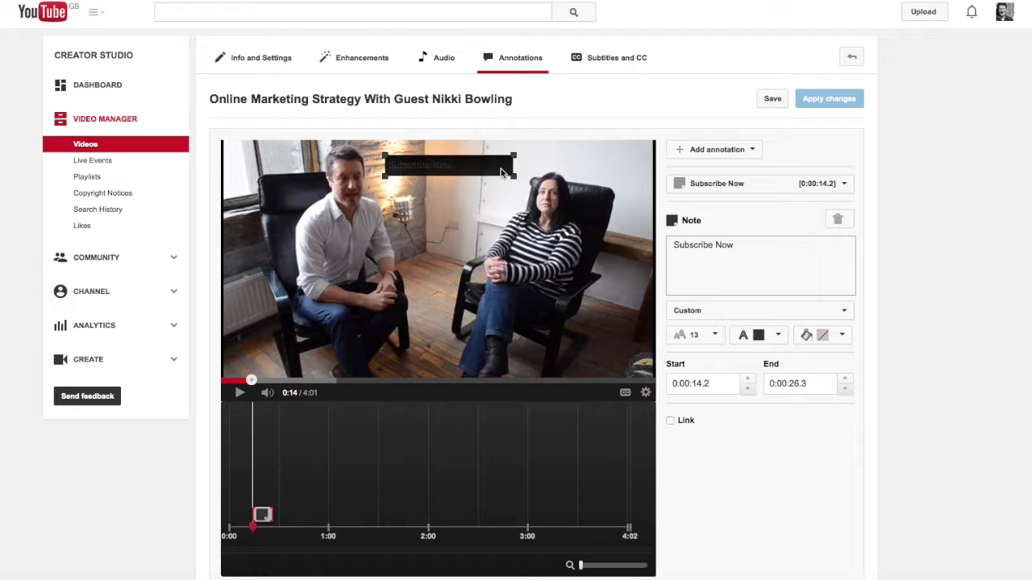
Step: Give the note a dark grey background with white text at size 28
left_click(842, 336)
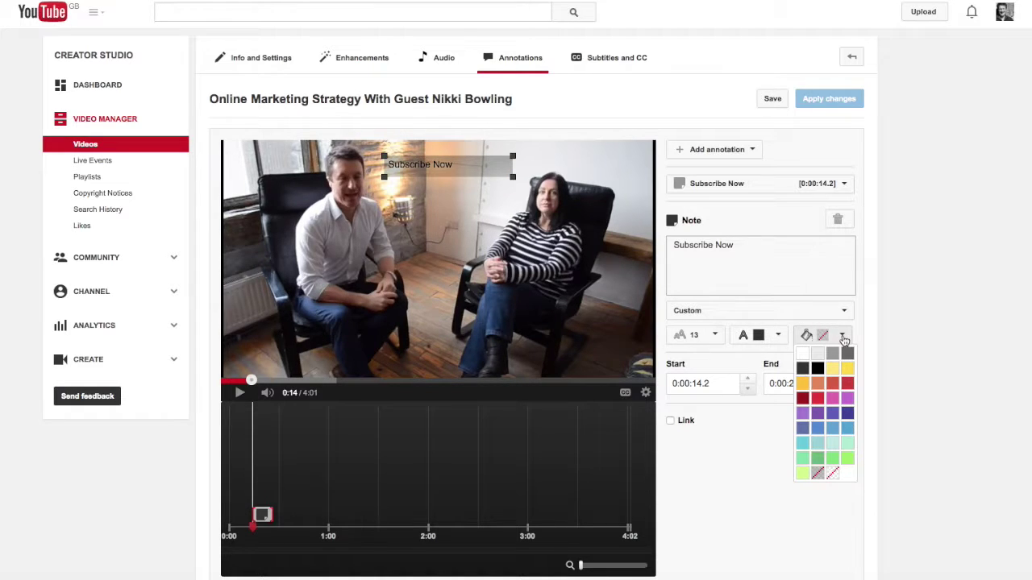
left_click(804, 370)
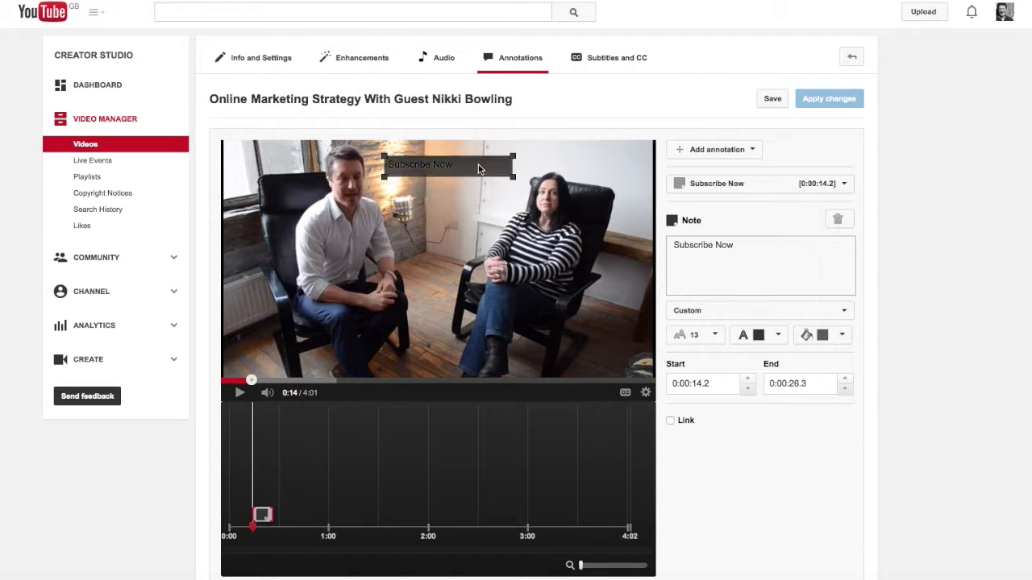
left_click(779, 339)
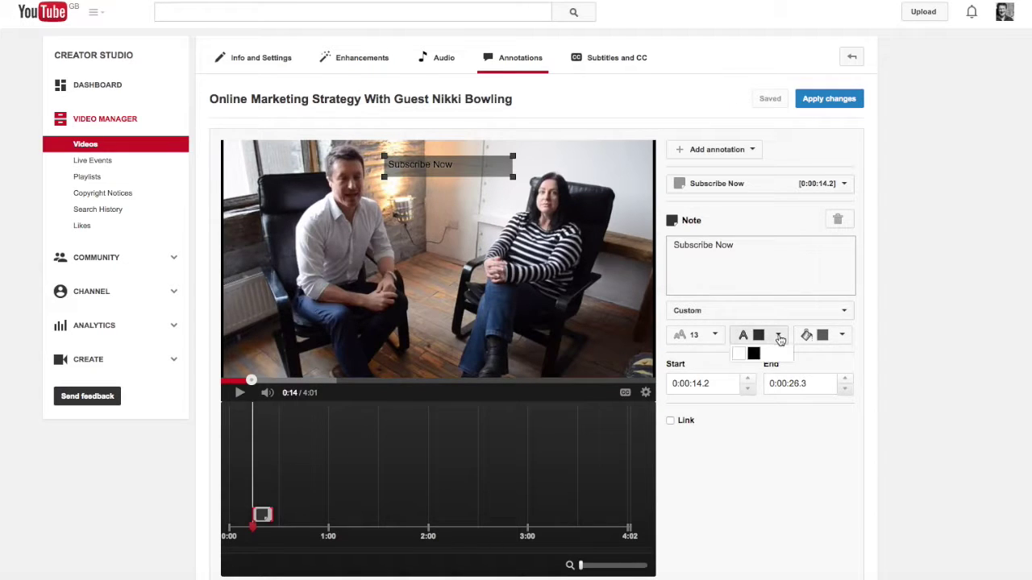
left_click(743, 360)
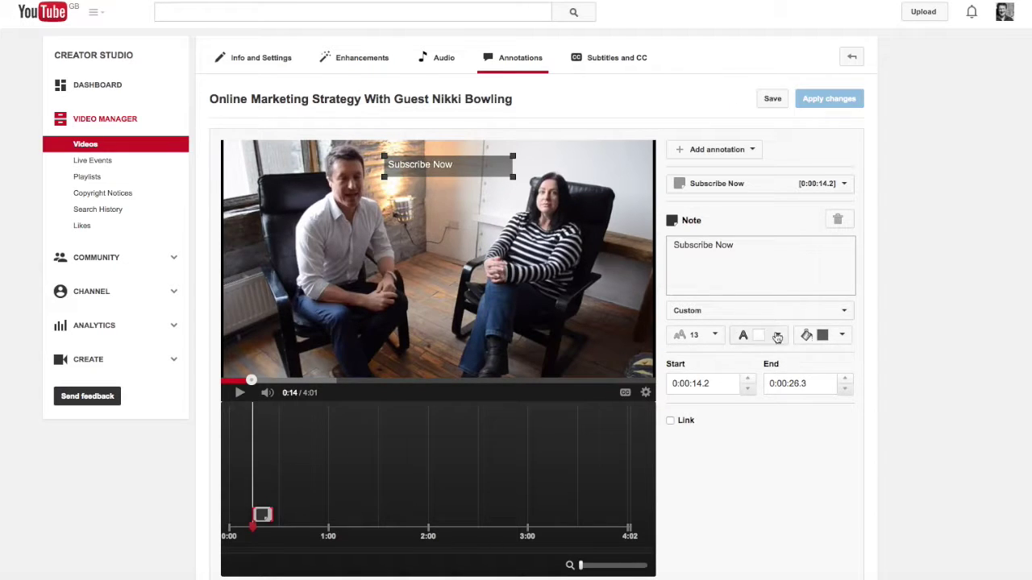
left_click(714, 335)
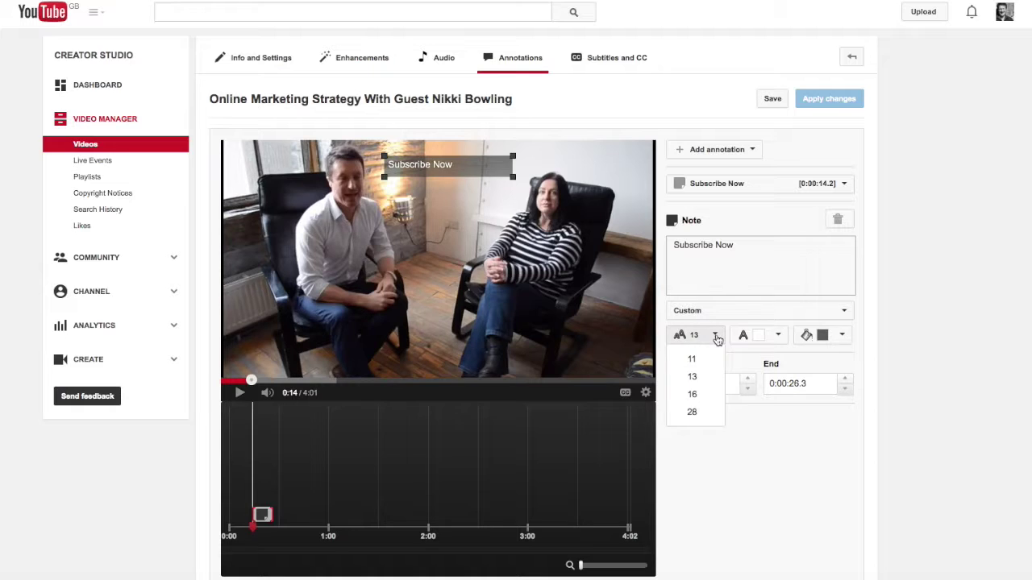
left_click(707, 411)
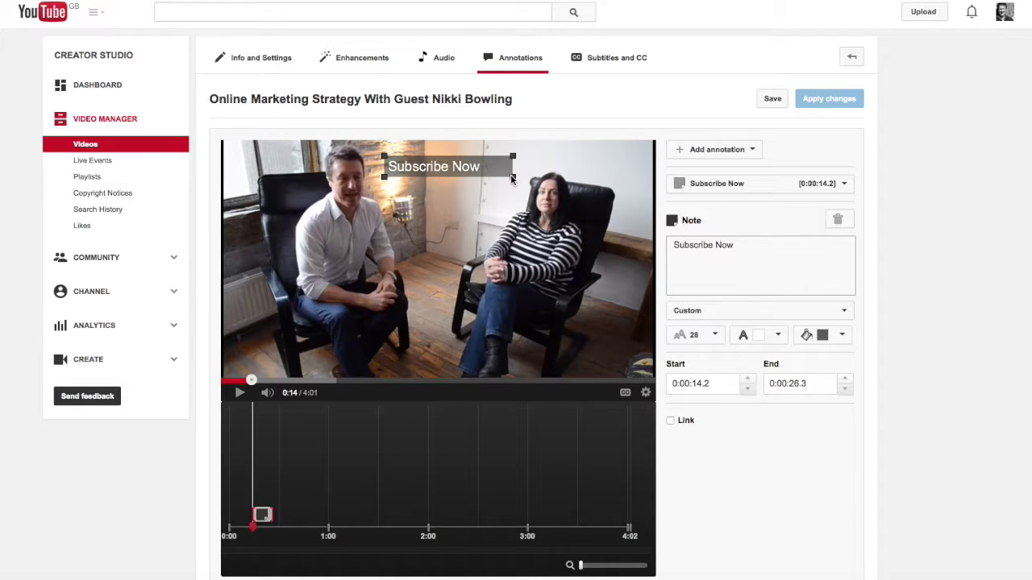
left_click(715, 337)
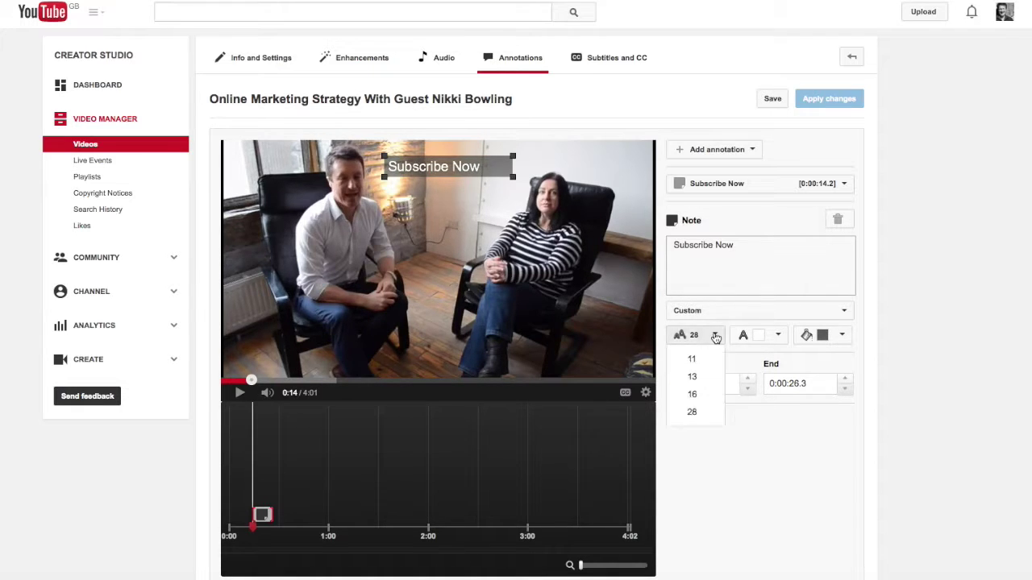
scroll(712, 392, "down", 1)
left_click(697, 394)
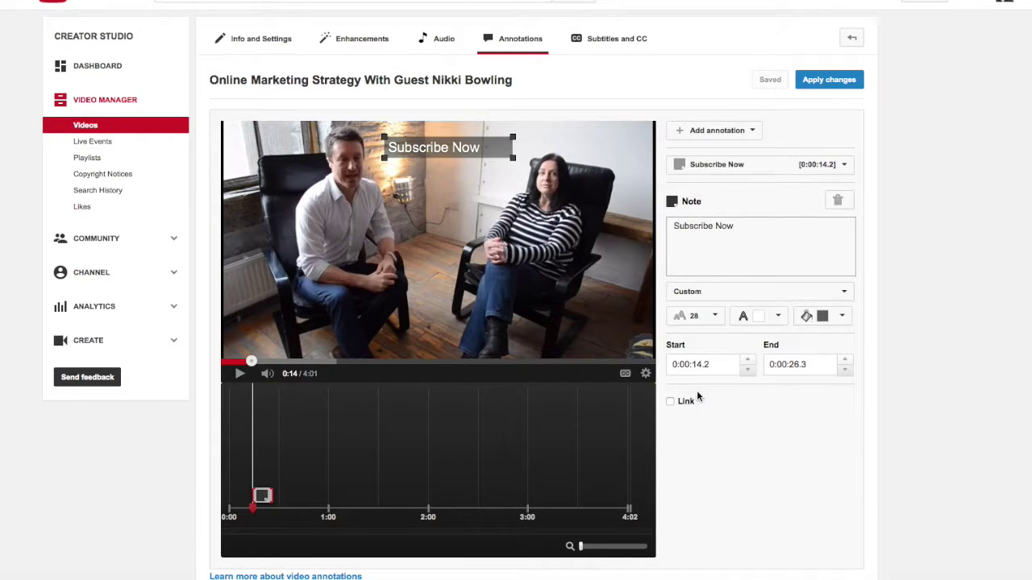
Step: Keep Custom style, switch to black text on white, and resize the note box slightly
left_click(842, 292)
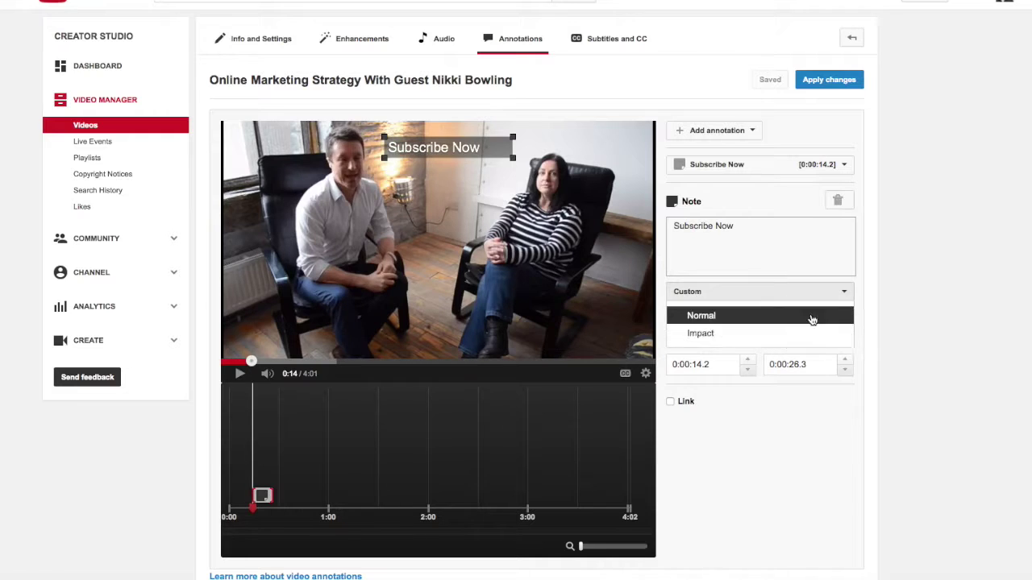
left_click(819, 414)
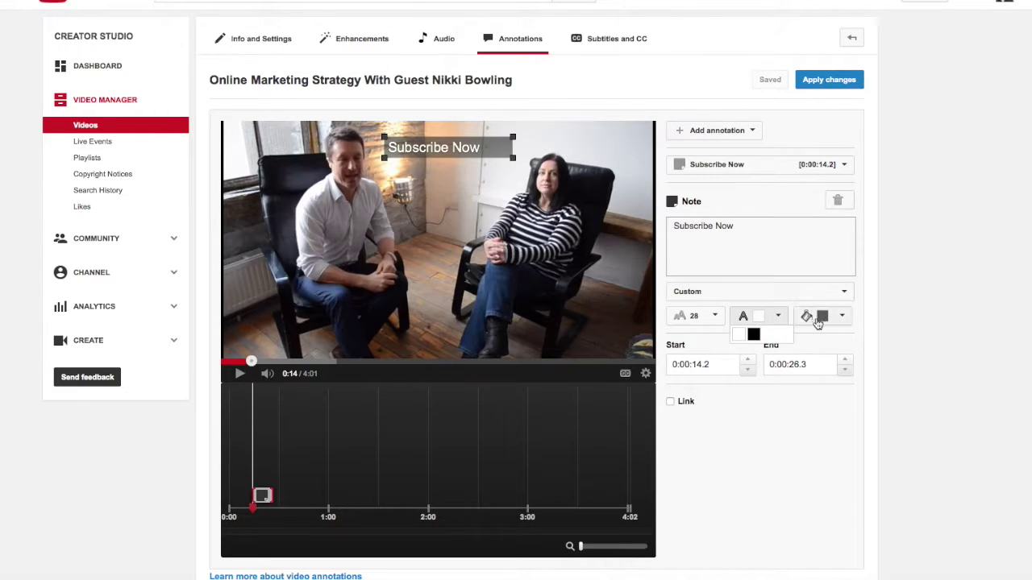
left_click(844, 317)
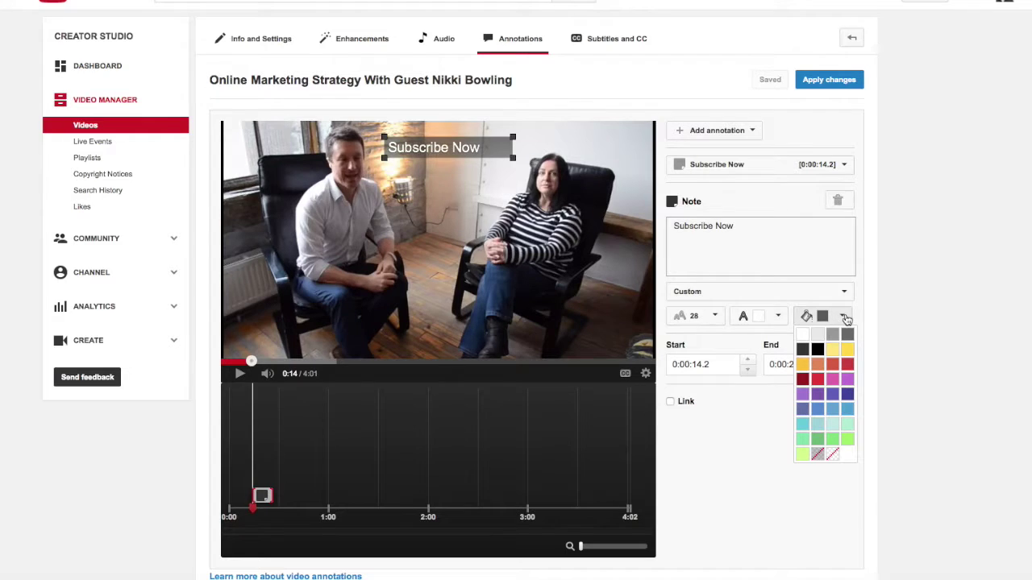
left_click(803, 334)
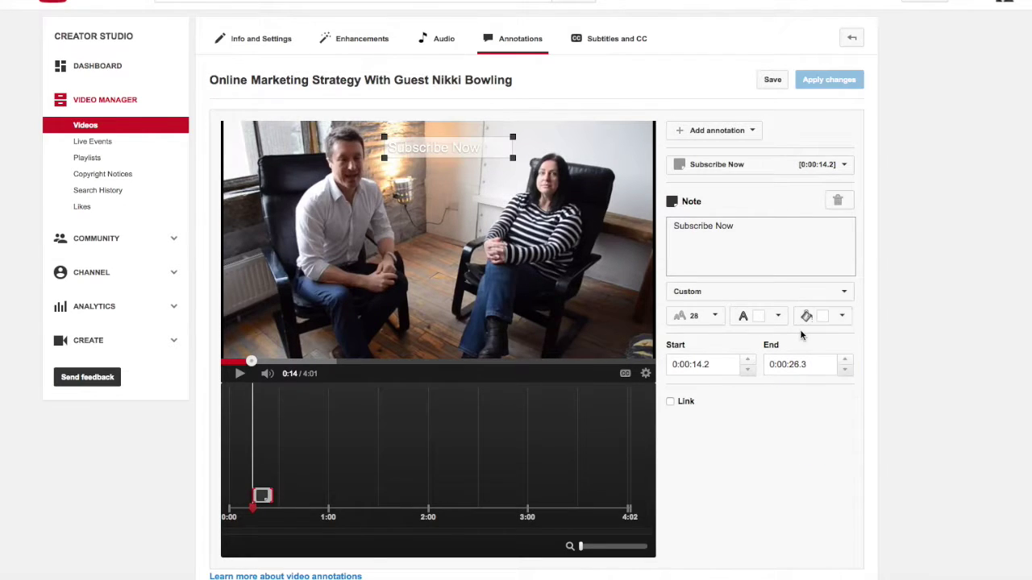
left_click(778, 319)
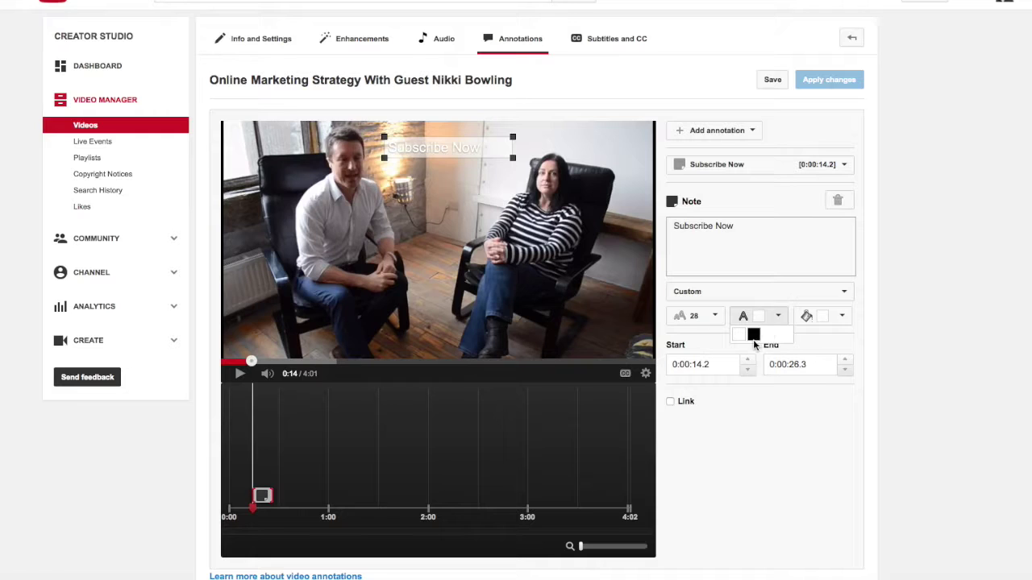
left_click(752, 337)
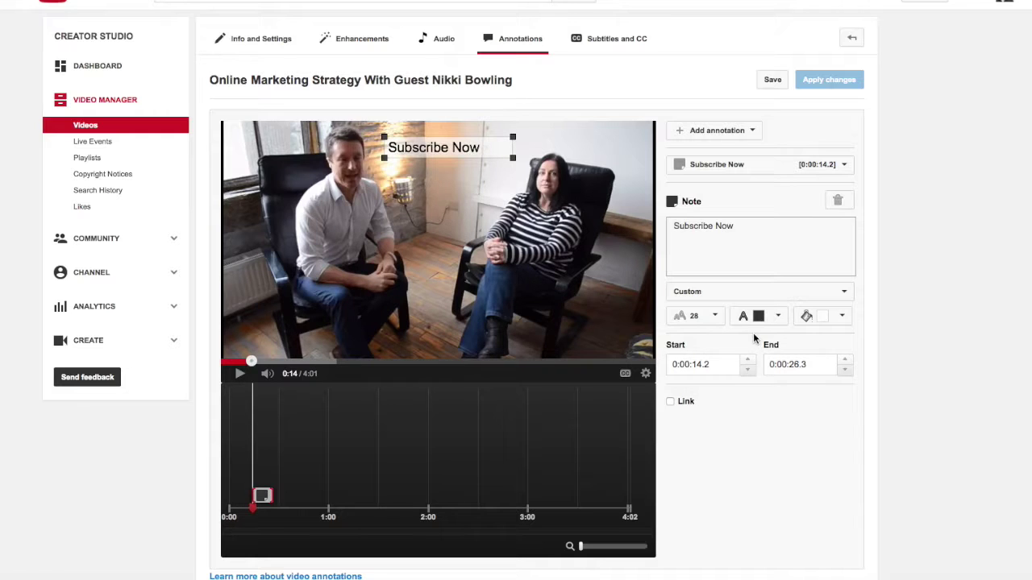
mouse_move(513, 159)
left_mouse_down()
mouse_move(475, 166)
mouse_move(466, 184)
mouse_move(513, 198)
mouse_move(516, 174)
left_mouse_up()
left_click(515, 171)
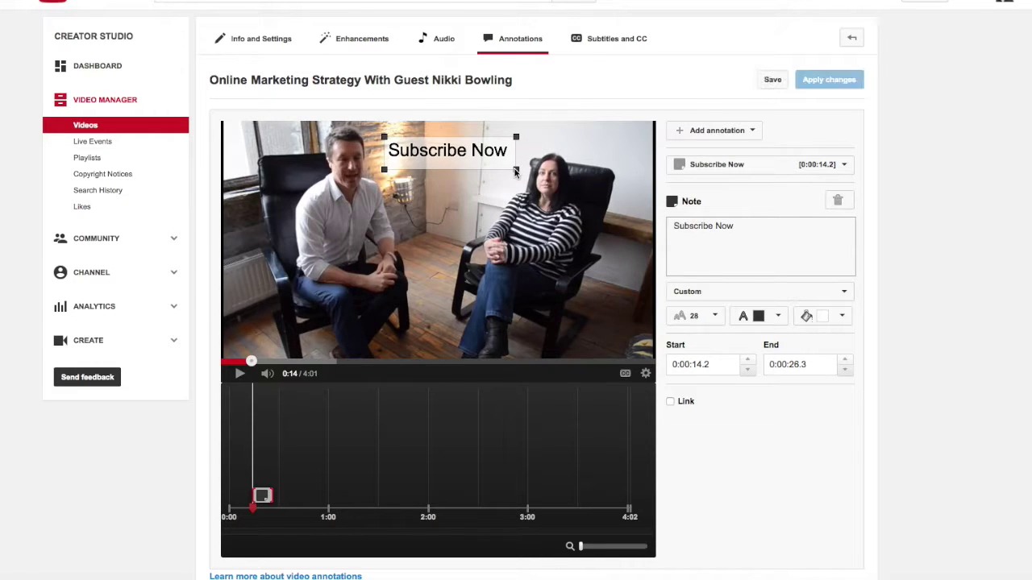
Step: Move the note to the video's lower left and tick its Link checkbox
left_click_drag(499, 160, 348, 338)
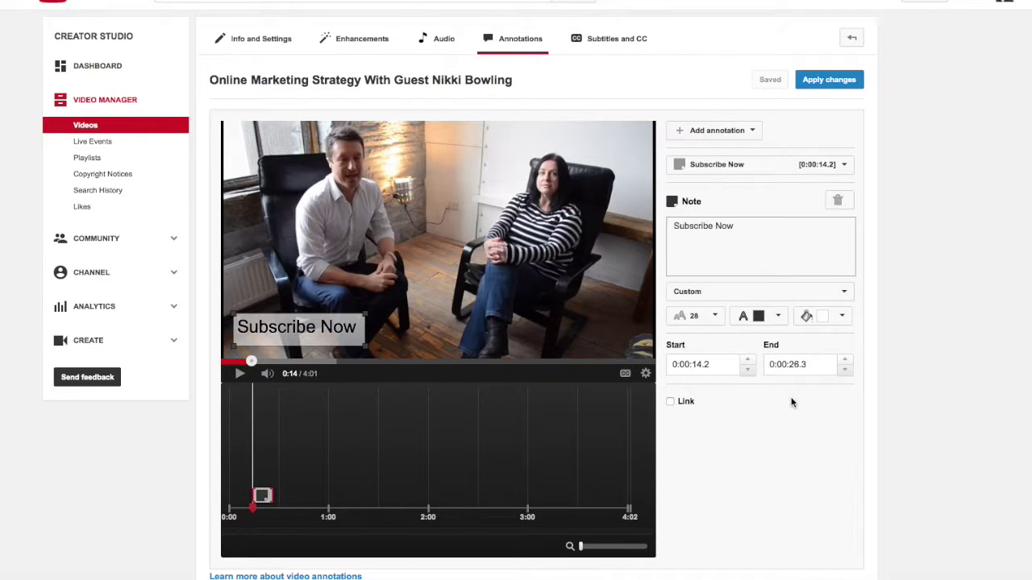
left_click(670, 402)
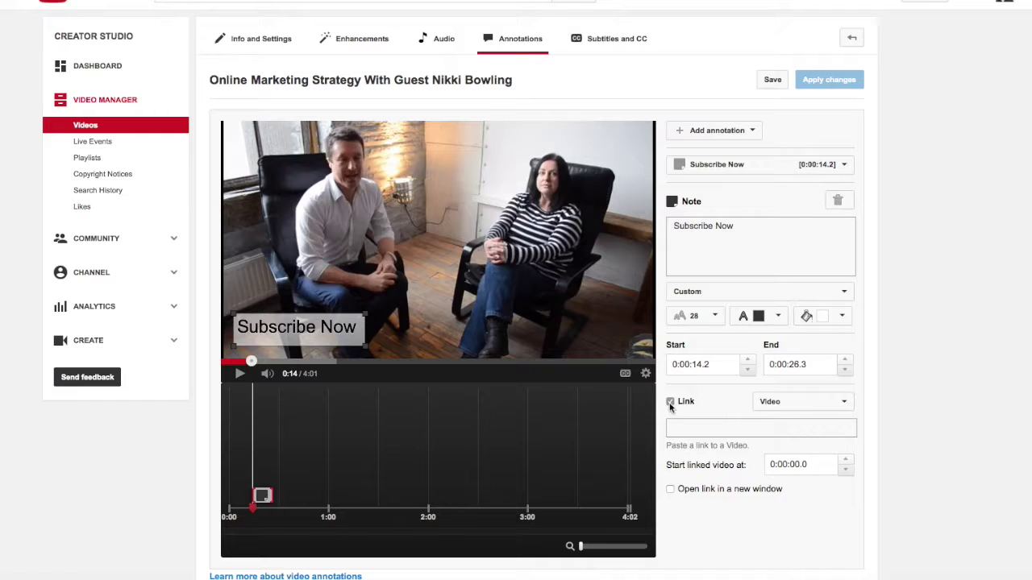
Step: Set the note's link type to Subscribe and focus the channel field
left_click(848, 405)
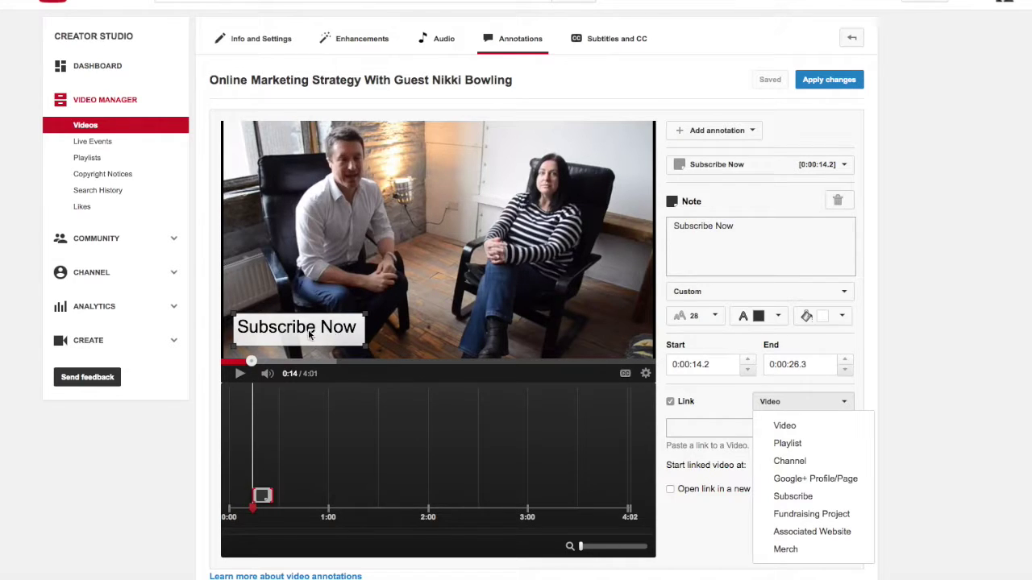
left_click(805, 497)
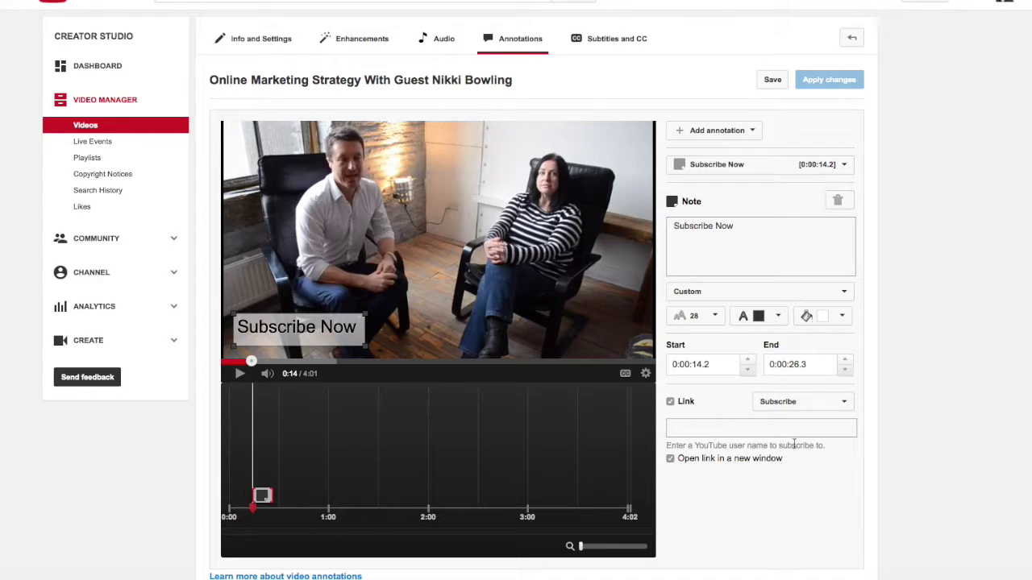
left_click(692, 427)
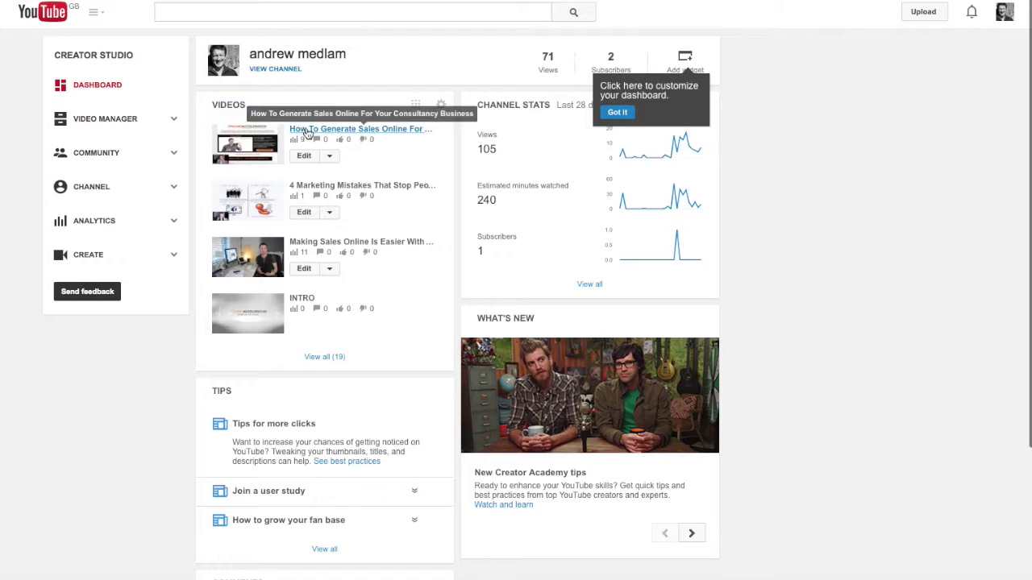
left_click(275, 69)
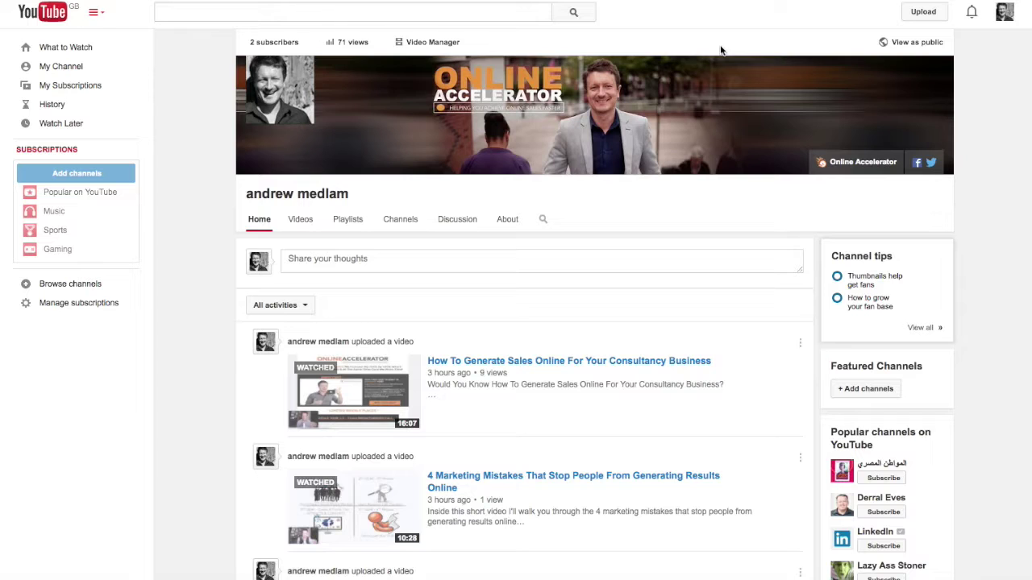
left_click(716, 1)
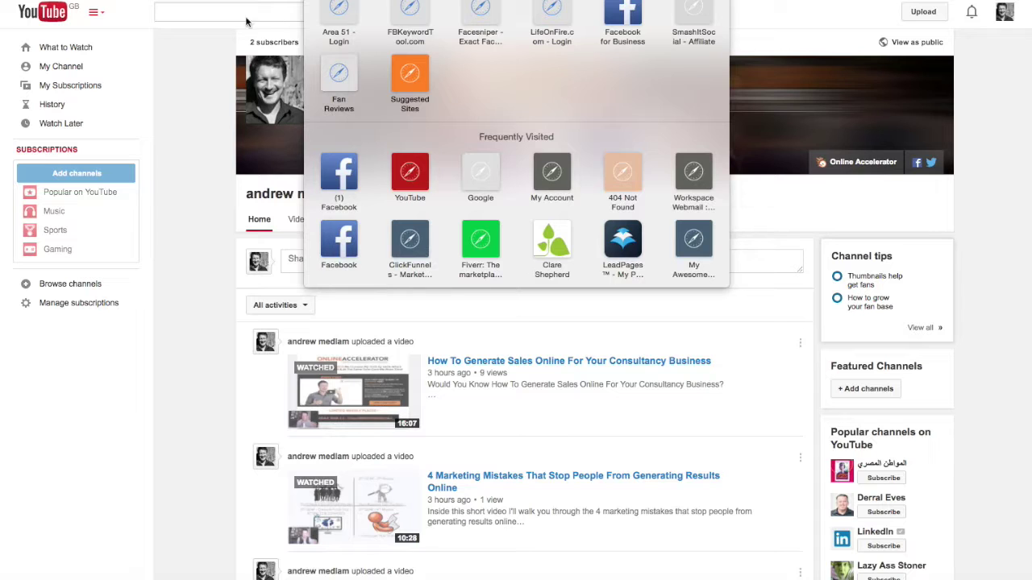
left_click(184, 70)
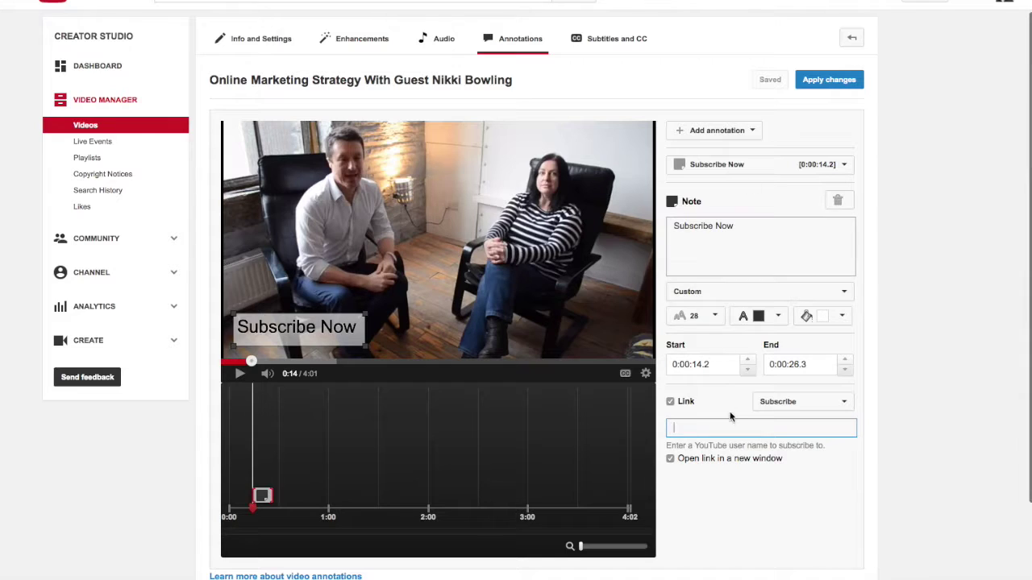
Step: Paste the channel URL into the Subscribe link field and apply the changes
left_click(725, 430)
type("https://www.youtube.com/channel/UCUTVYoqi1FzrAQE1FmP-N5g")
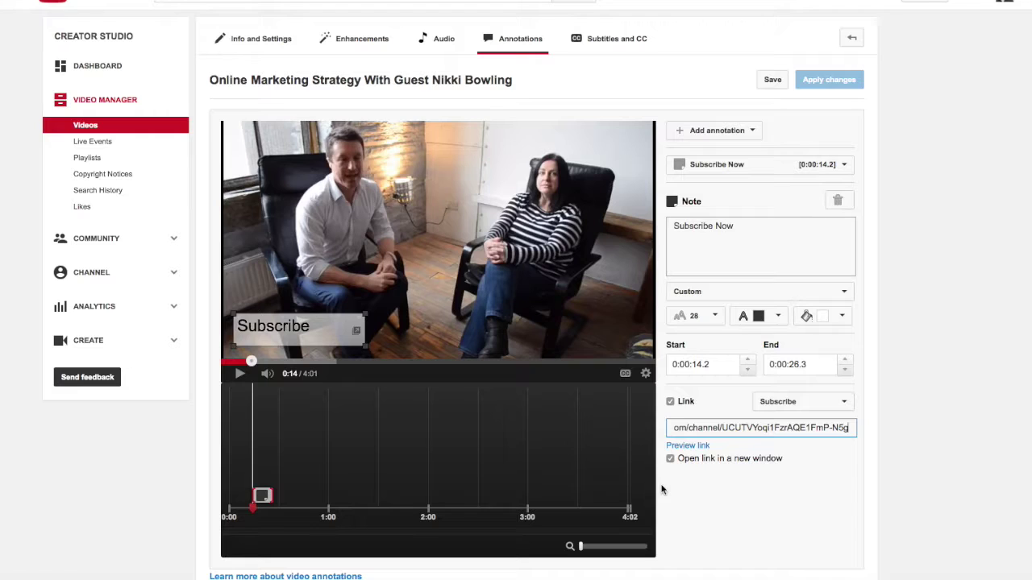
left_click(776, 81)
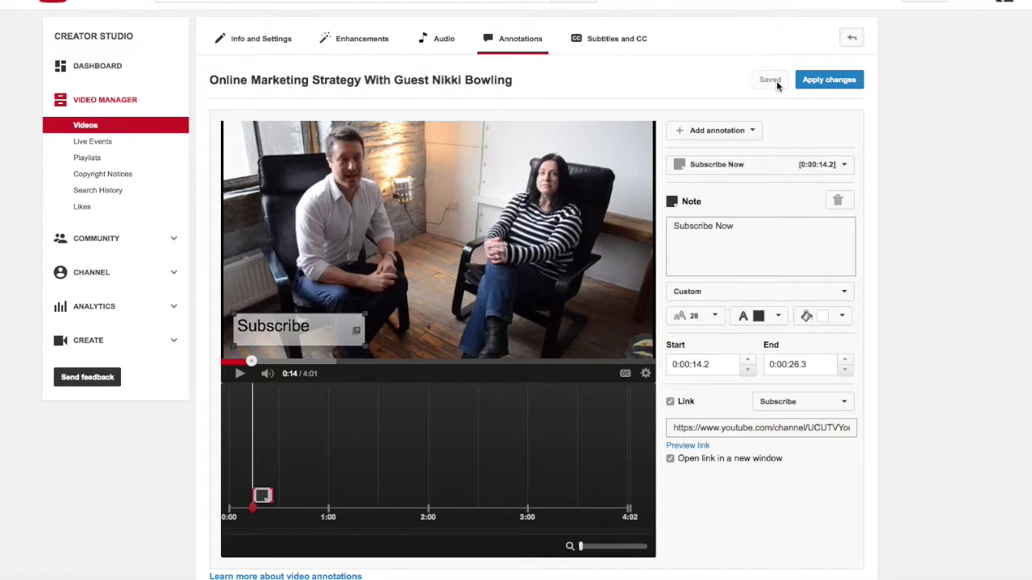
left_click(836, 78)
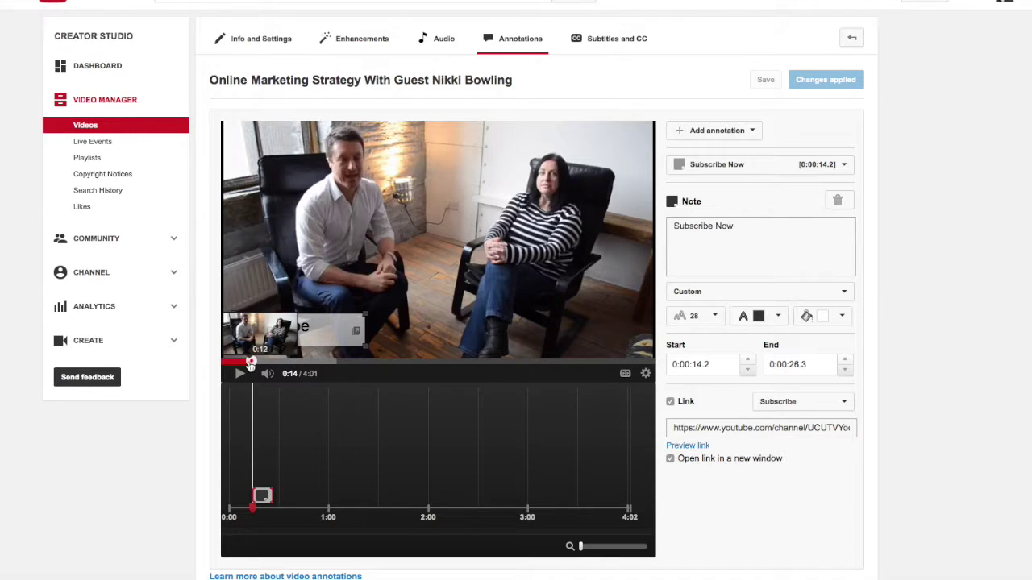
Step: Pause at 0:28 and drag the note's timeline end edge out to 0:28.2
left_click_drag(250, 364, 246, 367)
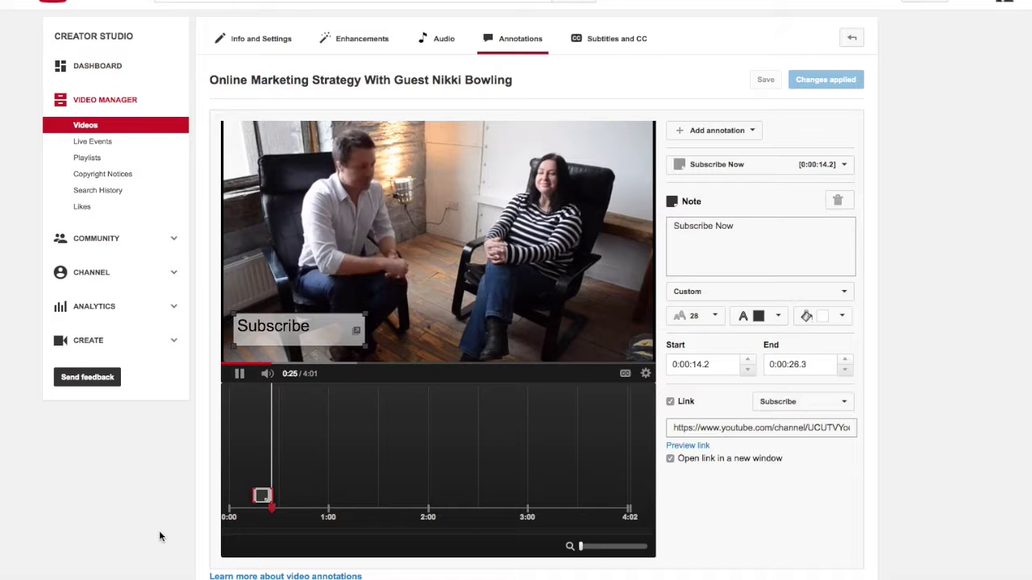
left_click(240, 374)
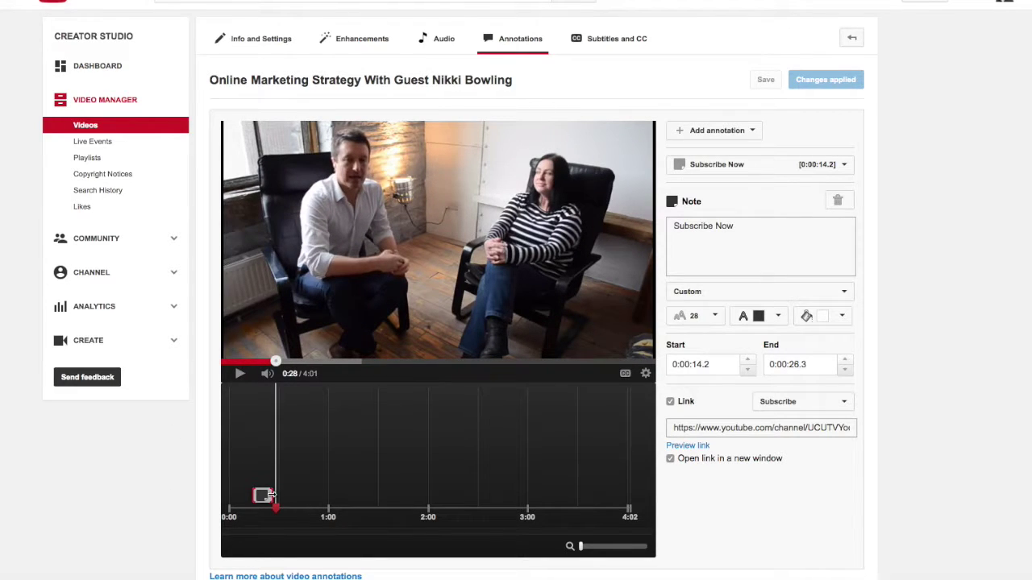
mouse_move(271, 496)
left_mouse_down()
mouse_move(576, 498)
mouse_move(275, 495)
left_mouse_up()
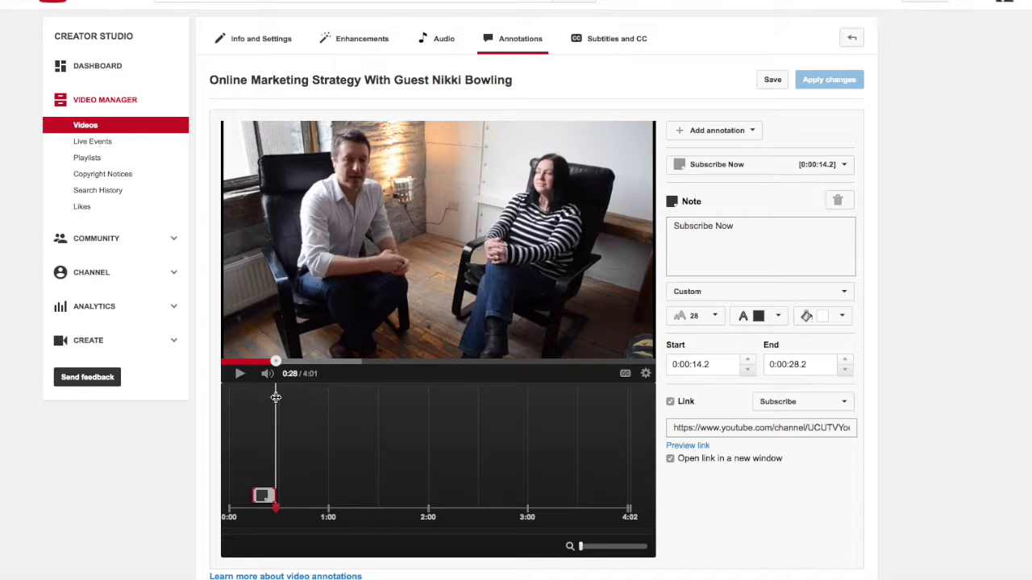
Step: Move the subscribe note to the top centre and enlarge it so its text wraps
left_click(270, 452)
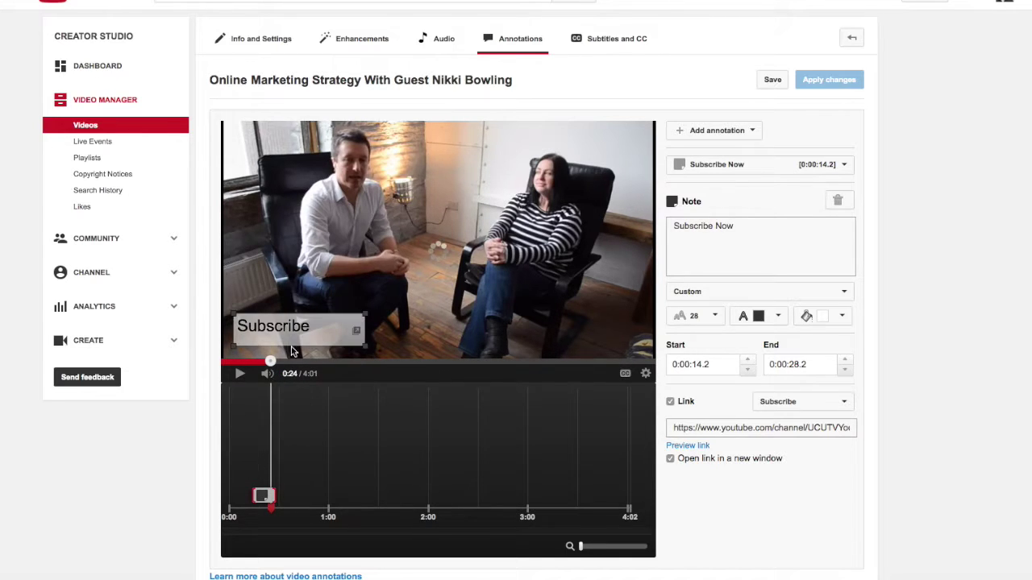
mouse_move(299, 327)
left_mouse_down()
mouse_move(429, 192)
mouse_move(433, 151)
mouse_move(444, 146)
left_mouse_up()
left_click_drag(511, 166, 501, 183)
Step: Extend the note's text to read 'Subscribe Now To My Channel'
left_click(718, 246)
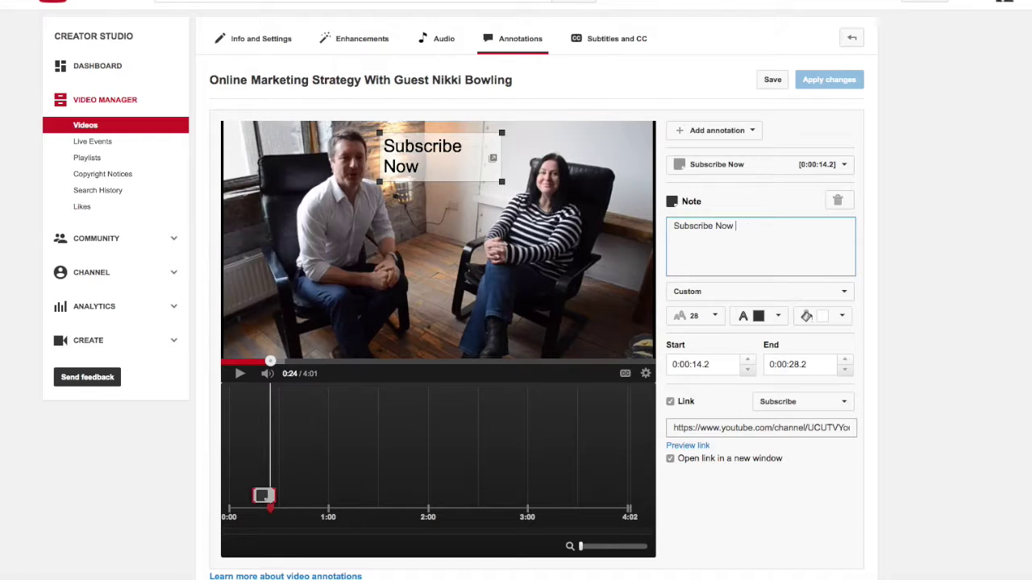
type("To m")
key("BackSpace")
type("My")
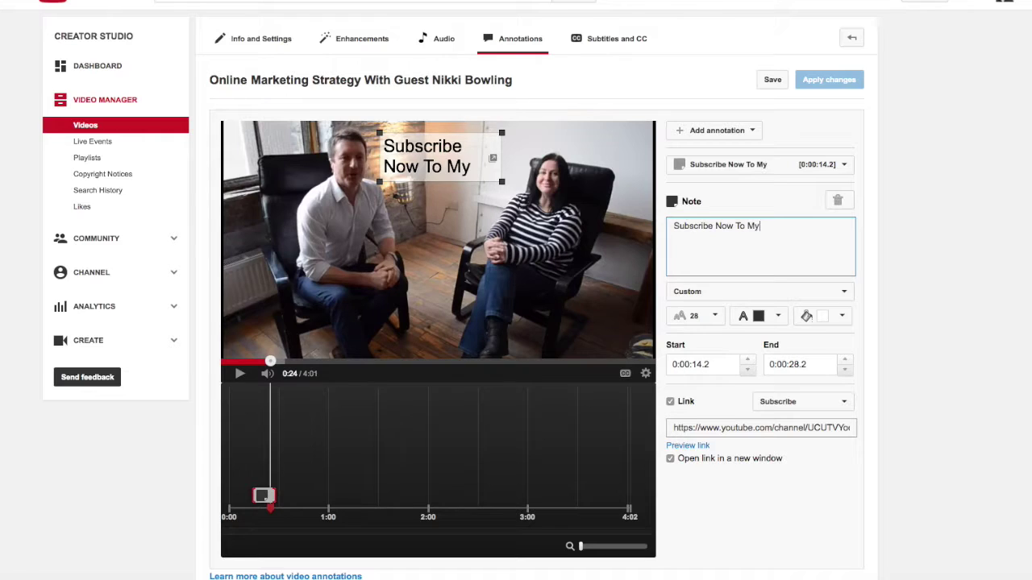
type(" Channel")
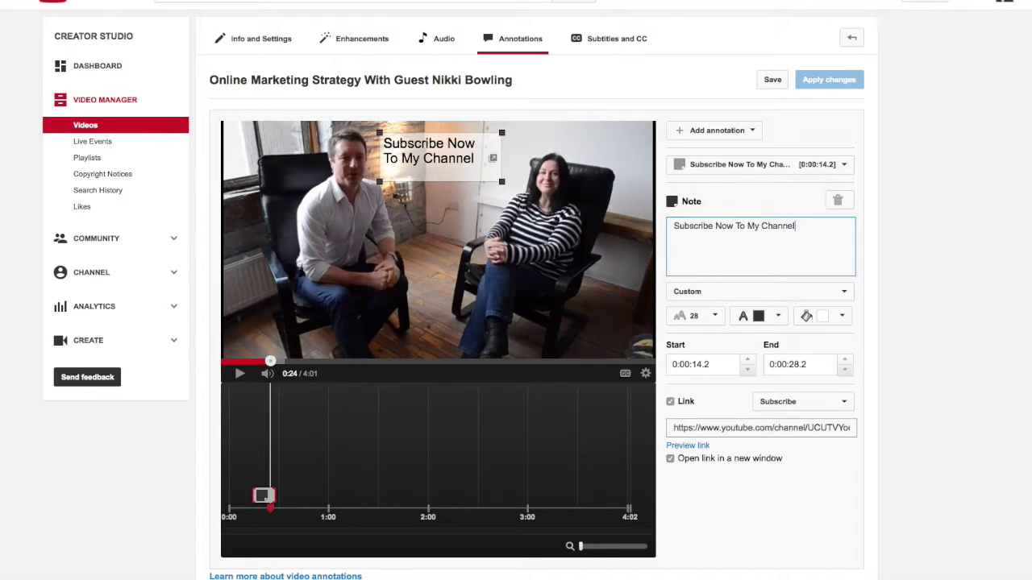
Step: Narrow the note to three lines, place it at lower left, and start it at 0:00:06.6
mouse_move(501, 181)
left_mouse_down()
mouse_move(487, 188)
mouse_move(503, 202)
left_mouse_up()
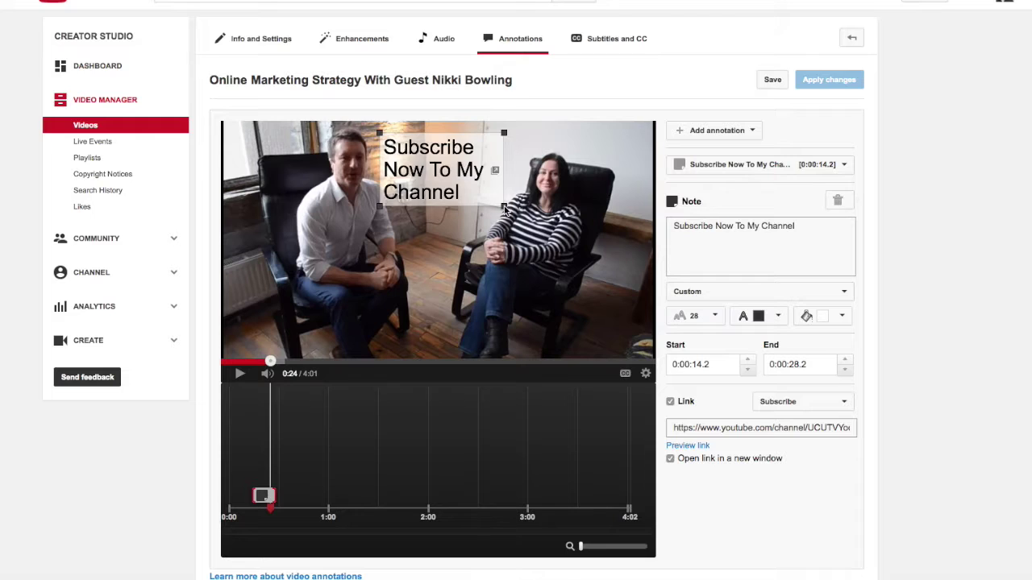
left_click_drag(508, 209, 504, 212)
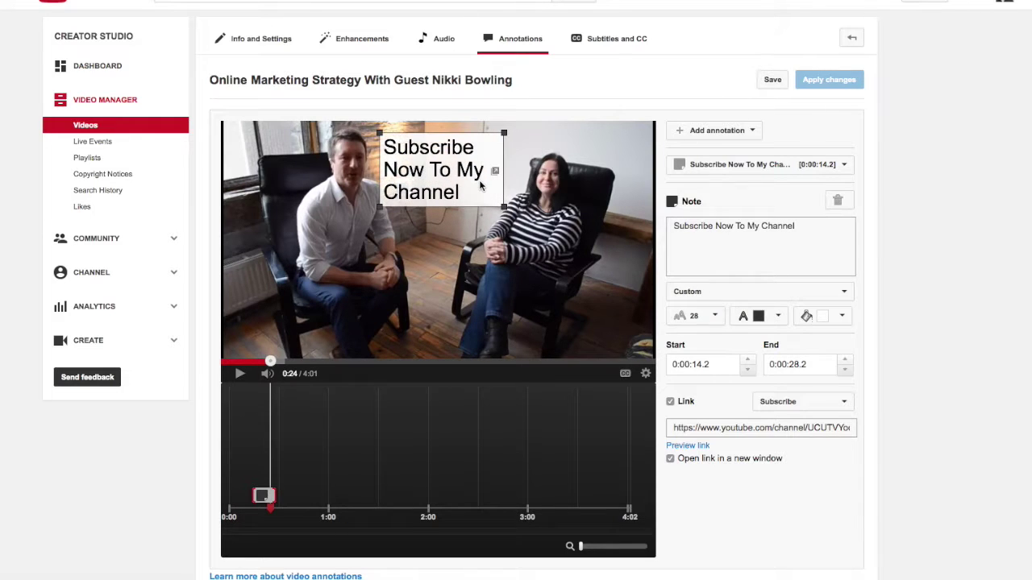
mouse_move(474, 188)
left_mouse_down()
mouse_move(371, 316)
mouse_move(339, 326)
left_mouse_up()
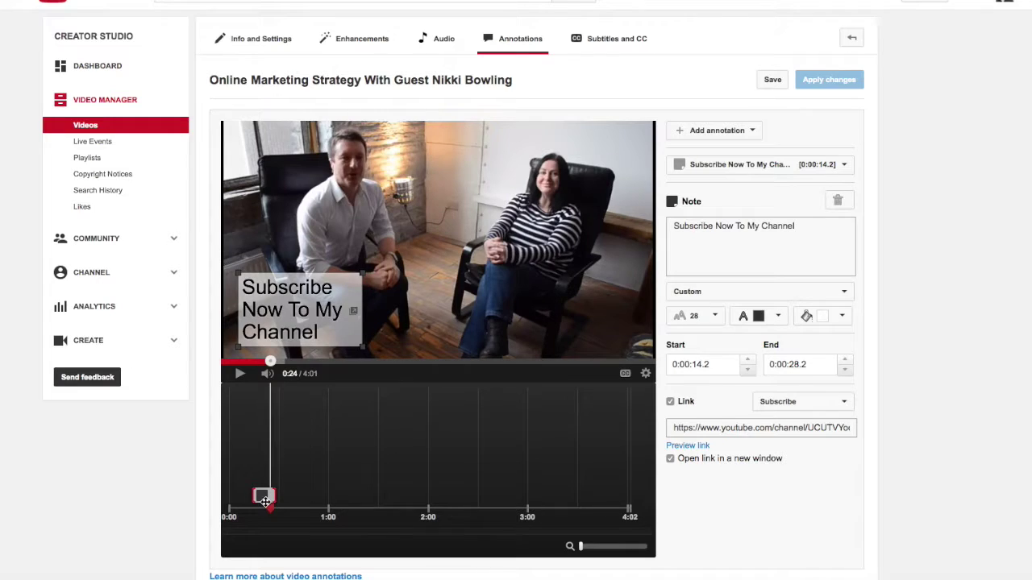
left_click_drag(264, 498, 256, 496)
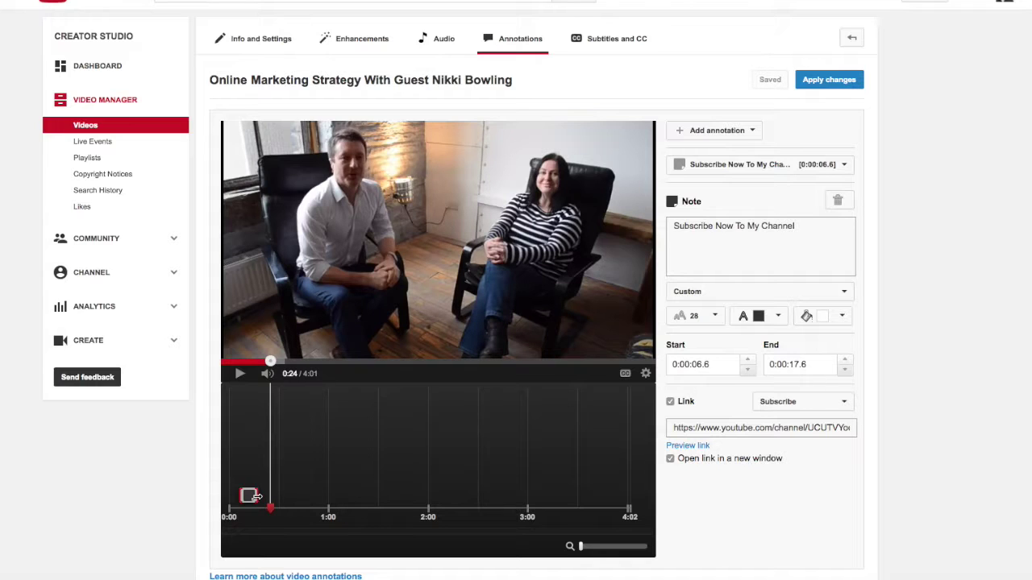
Step: Apply the annotation changes, leave the link type as Subscribe, and go to the Dashboard
left_click(825, 80)
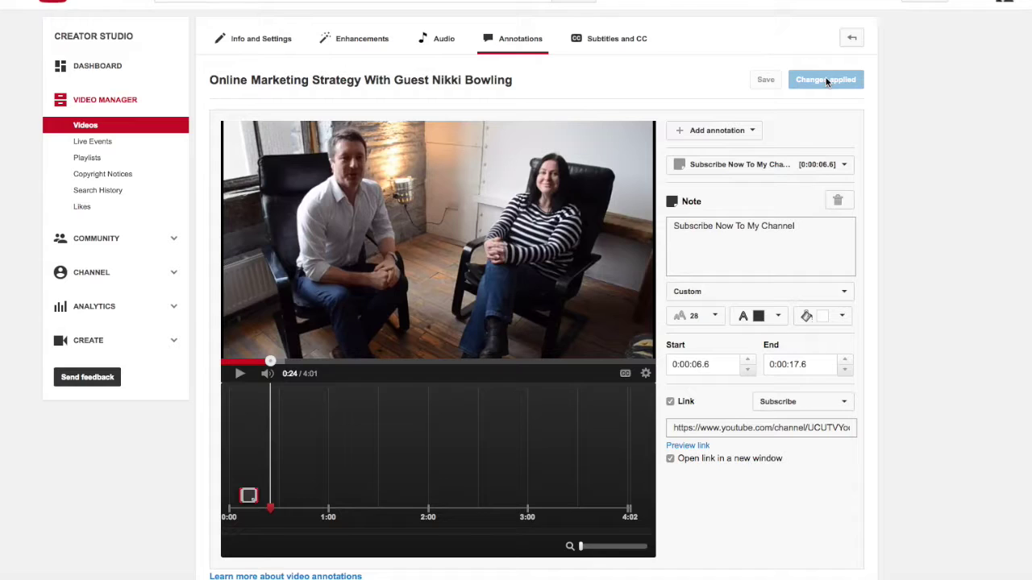
left_click(844, 402)
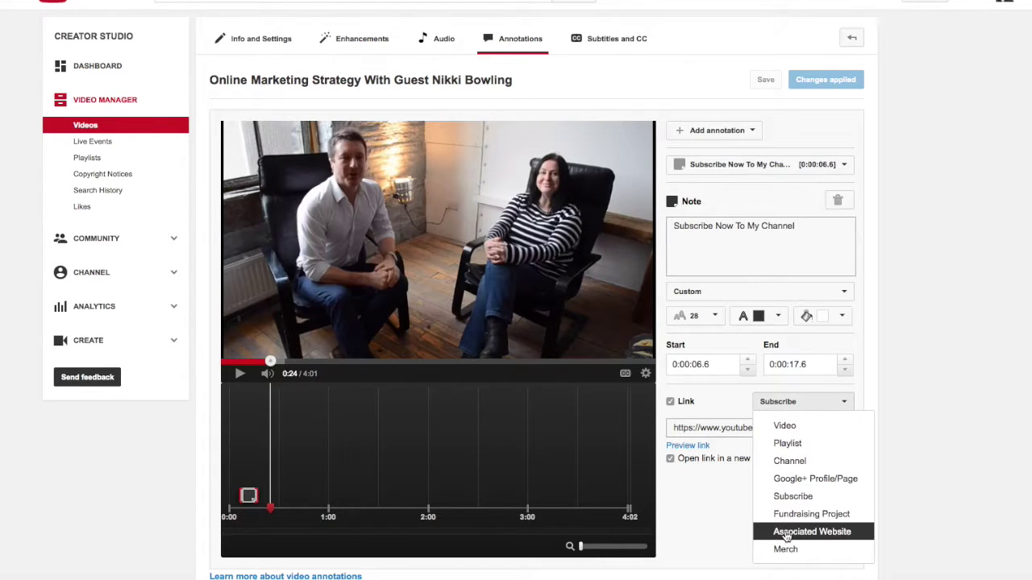
left_click(732, 537)
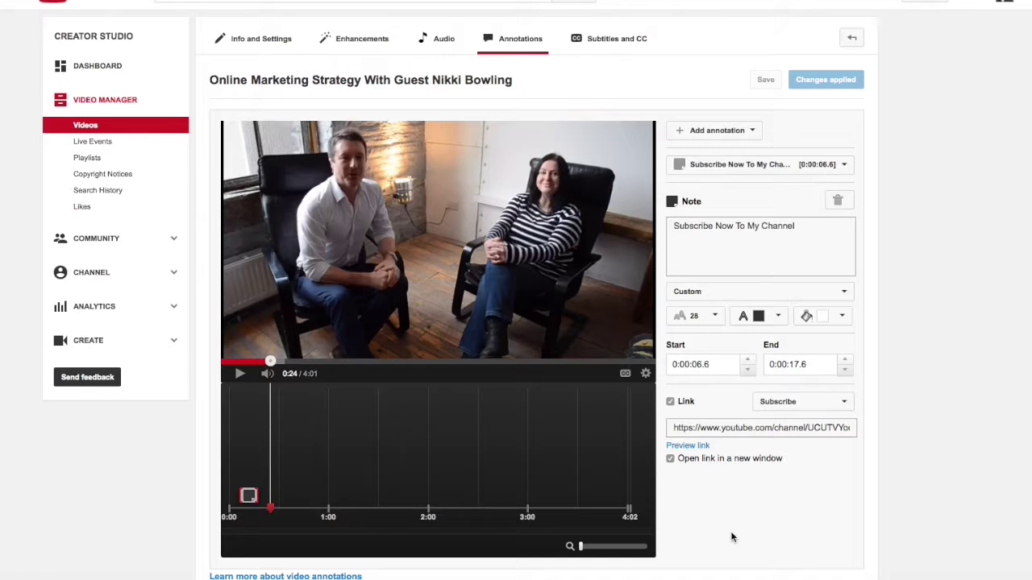
left_click(104, 65)
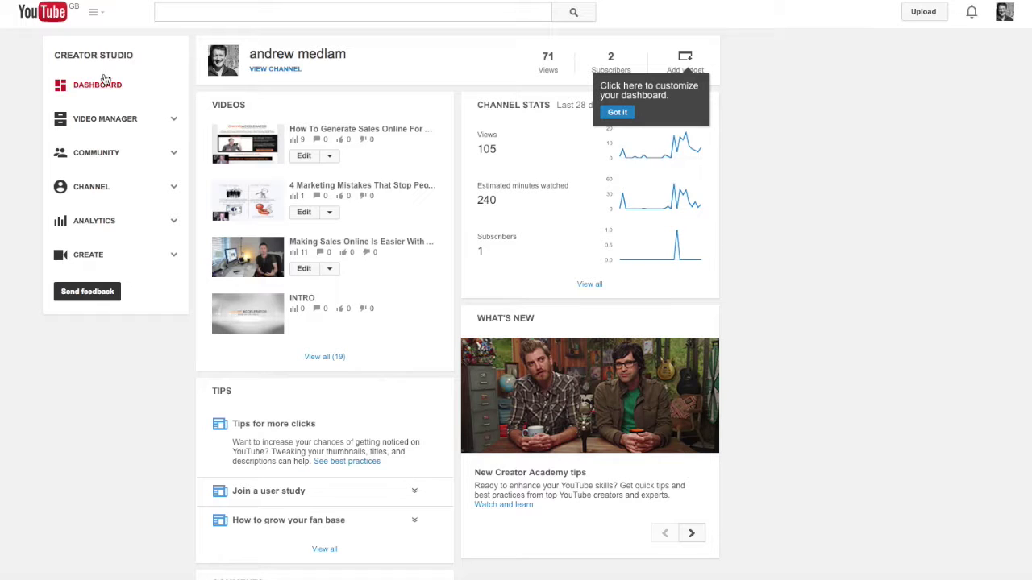
Step: Go through Video Manager and Channel to the Advanced settings showing the verified associated website
left_click(113, 121)
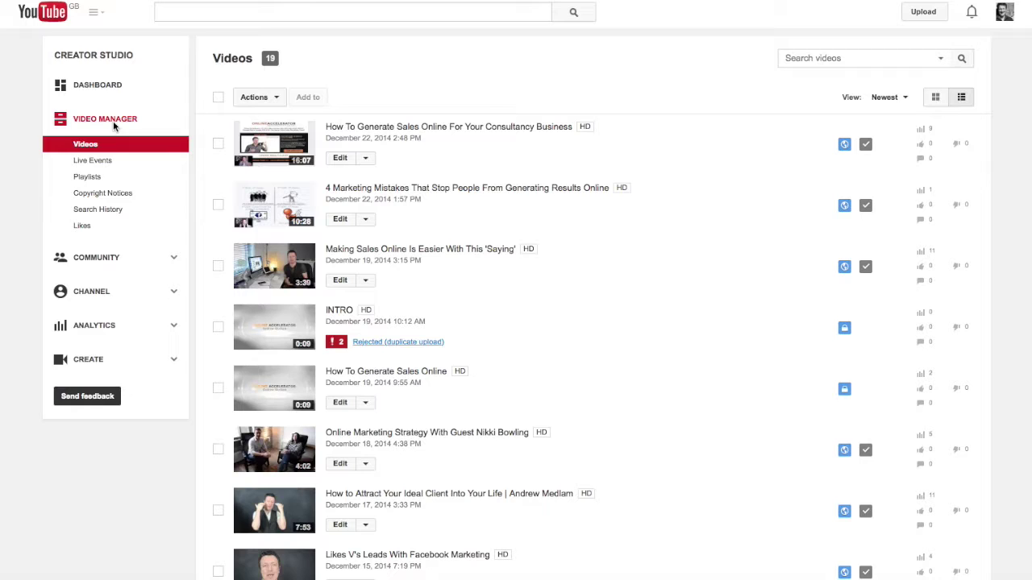
left_click(117, 294)
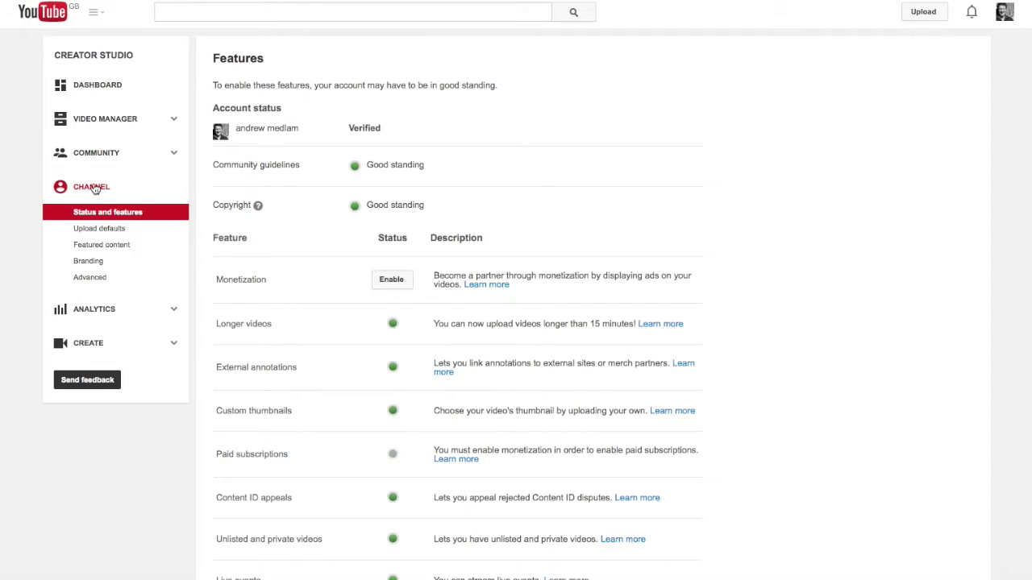
left_click(95, 277)
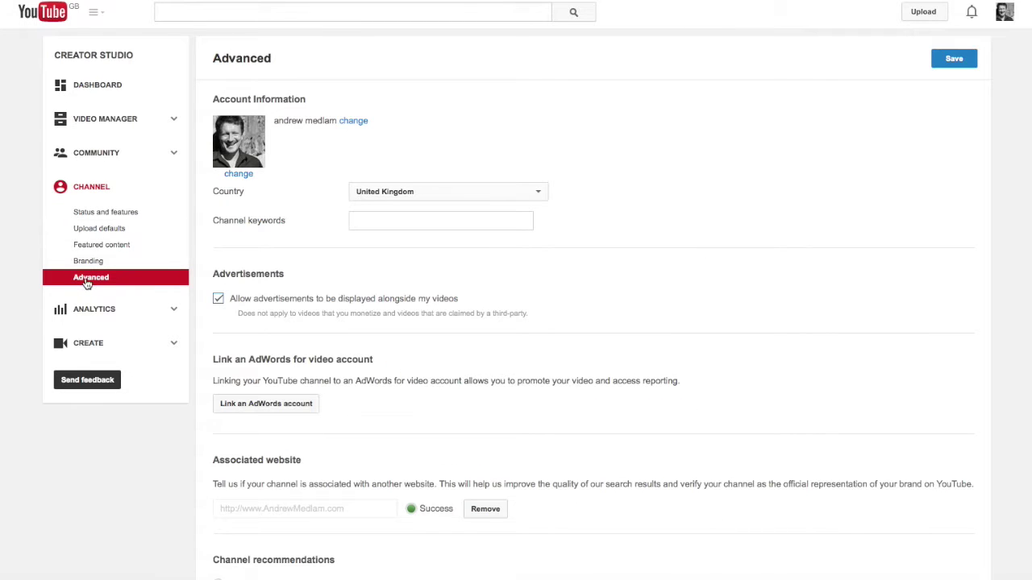
Step: Scroll down through the channel's Advanced settings page
scroll(348, 287, "down", 3)
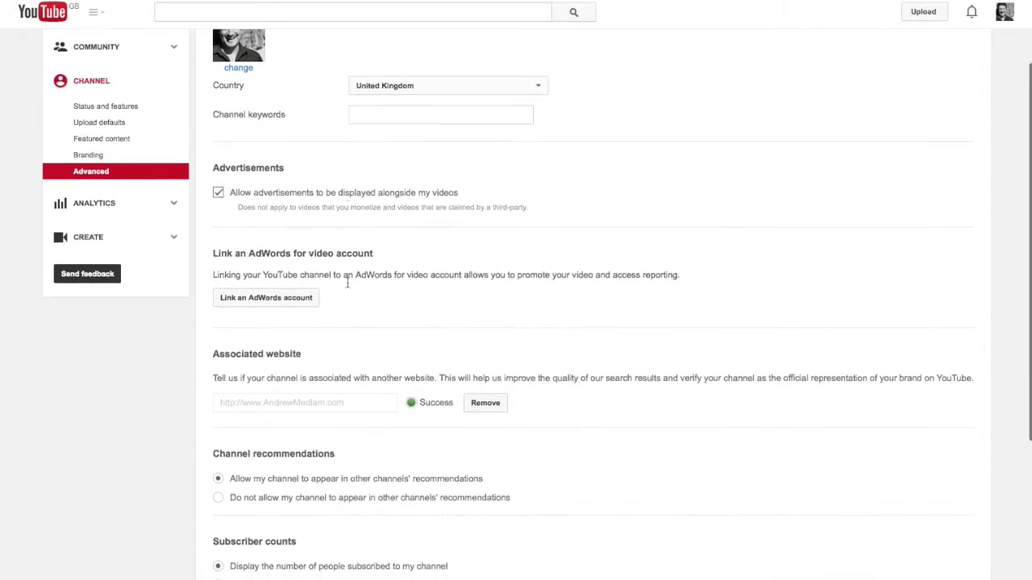
scroll(348, 287, "down", 1)
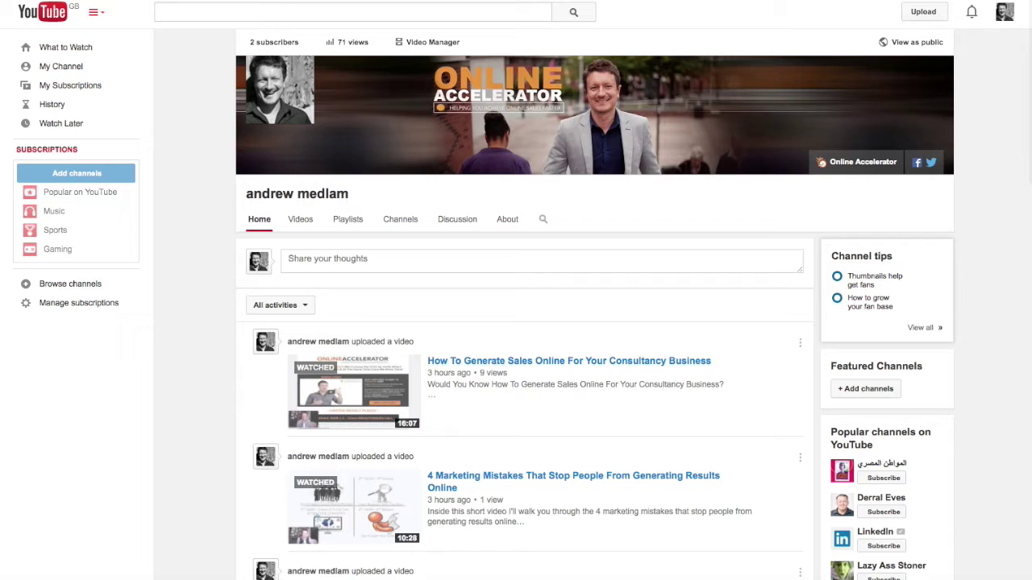
Step: Add a new note annotation to the latest consultancy sales video
left_click(502, 362)
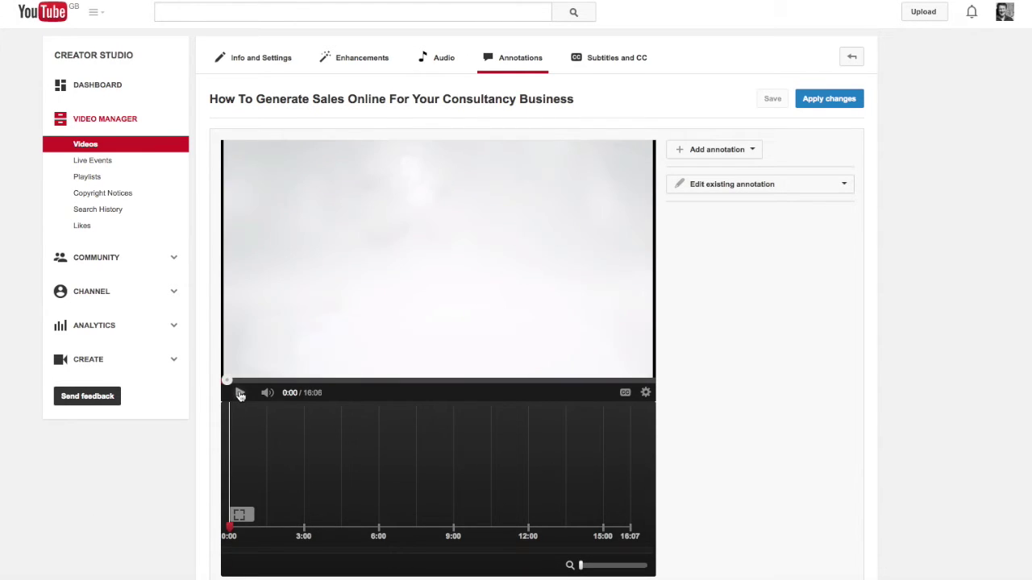
left_click(754, 151)
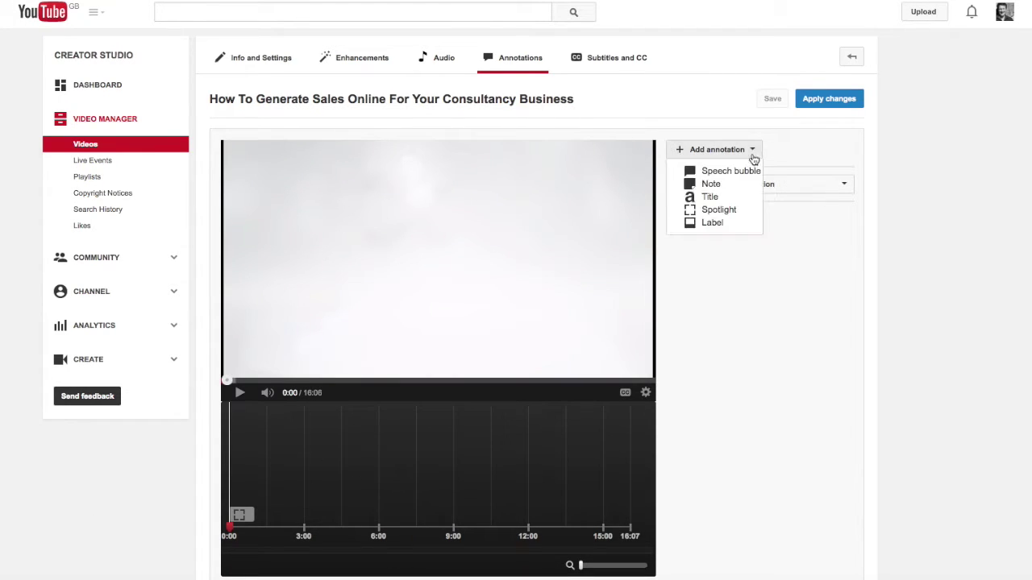
left_click(729, 188)
left_click(760, 265)
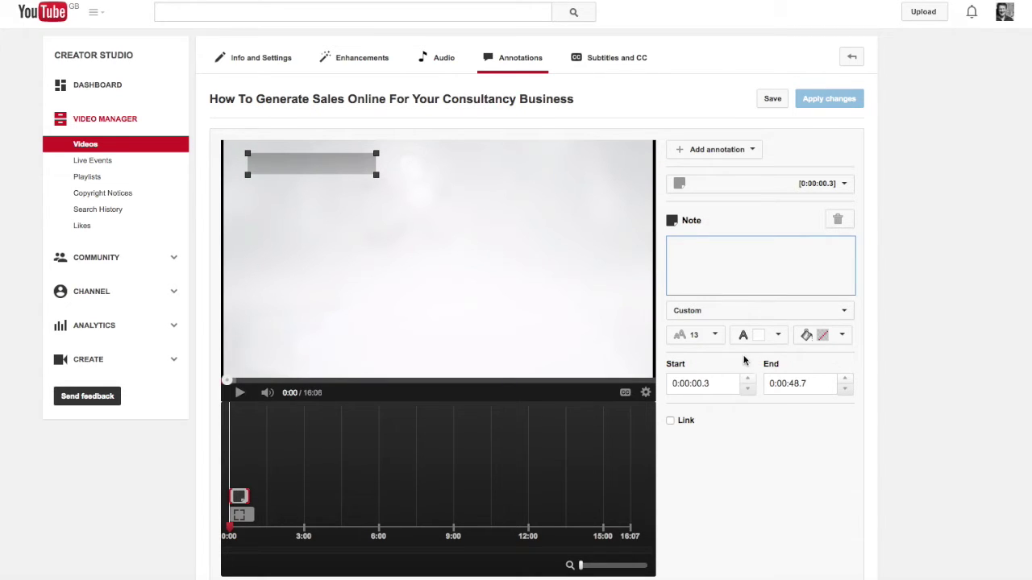
Step: Link the new note to an Associated Website, leaving the URL blank for now
left_click(670, 420)
left_click(830, 422)
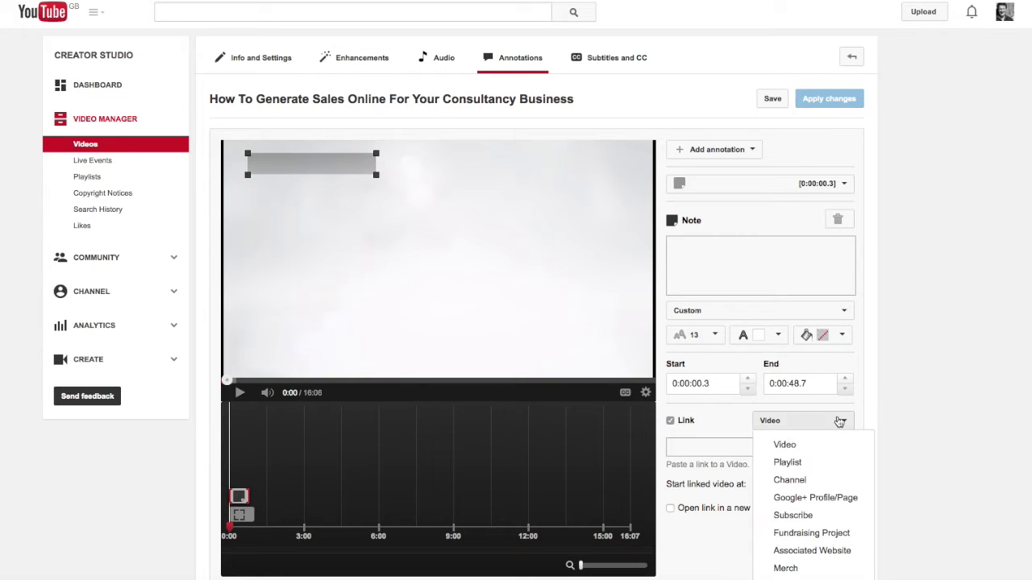
left_click(839, 555)
left_click(744, 450)
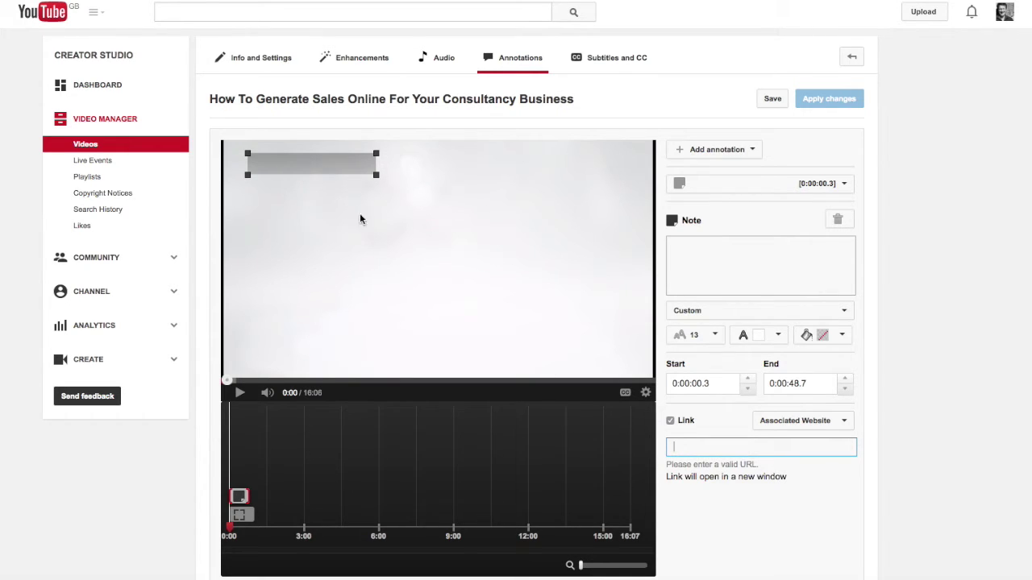
left_click(343, 167)
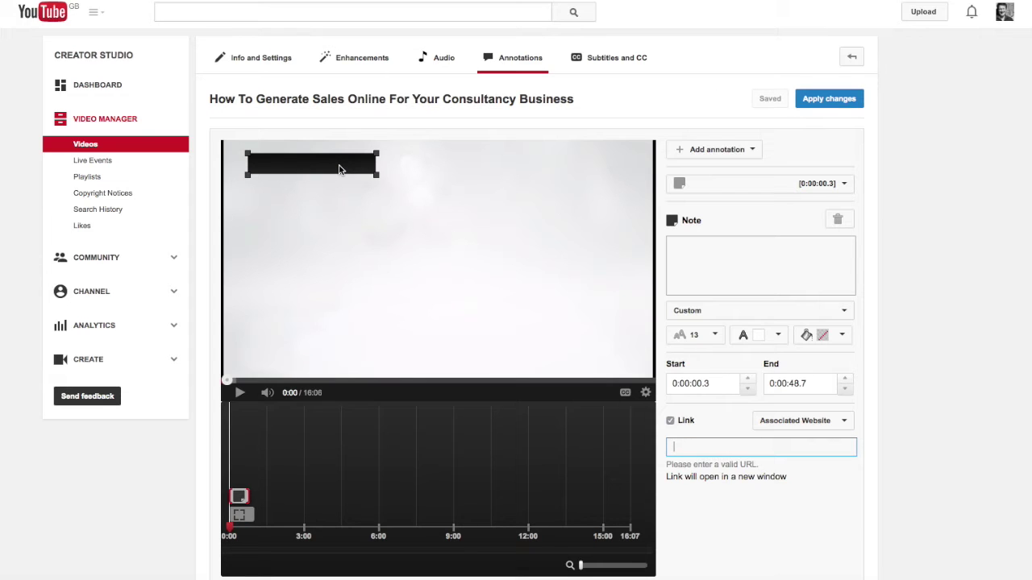